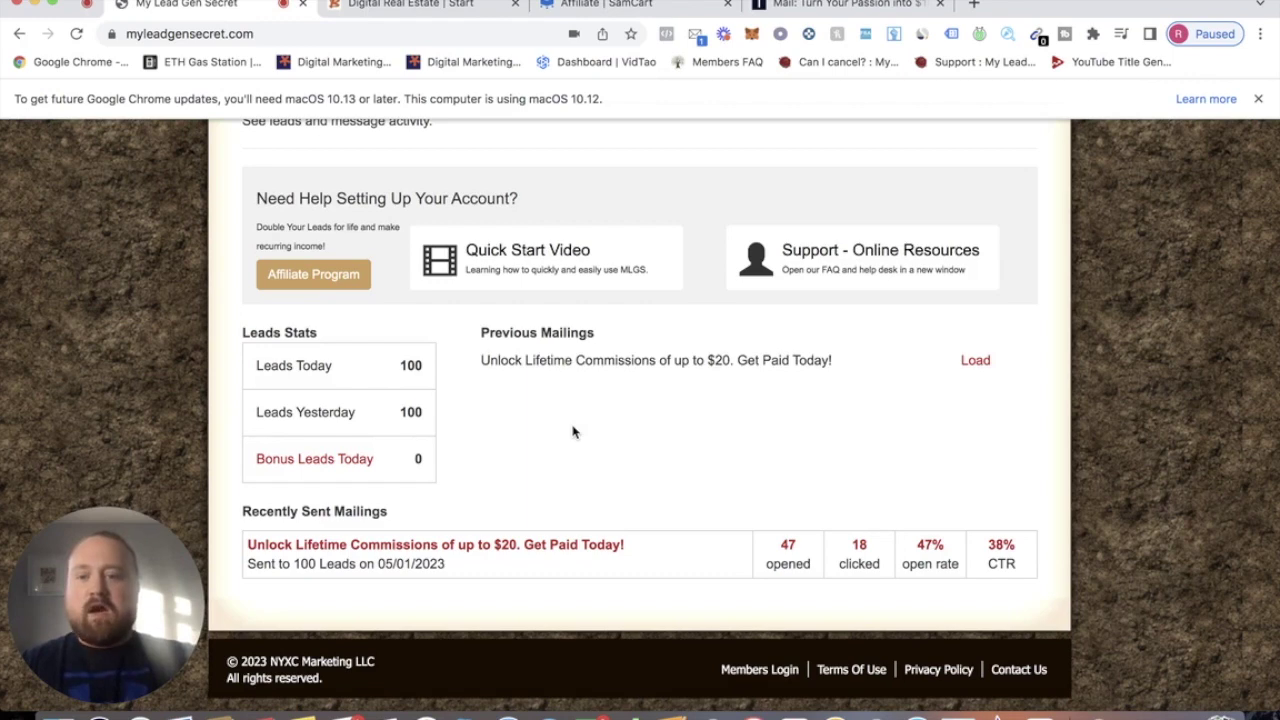
scroll(574, 432, "up", 5)
scroll(574, 432, "up", 3)
scroll(574, 432, "down", 3)
scroll(574, 432, "down", 3)
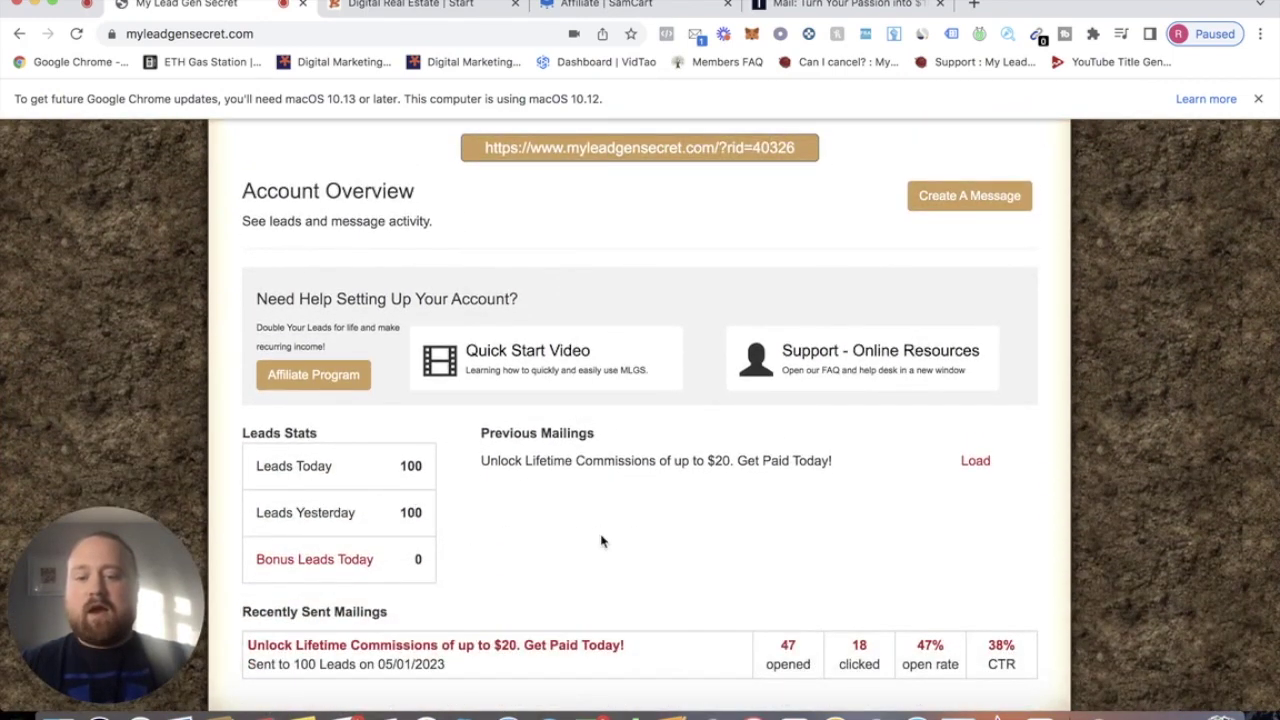
scroll(601, 541, "up", 5)
scroll(601, 541, "up", 3)
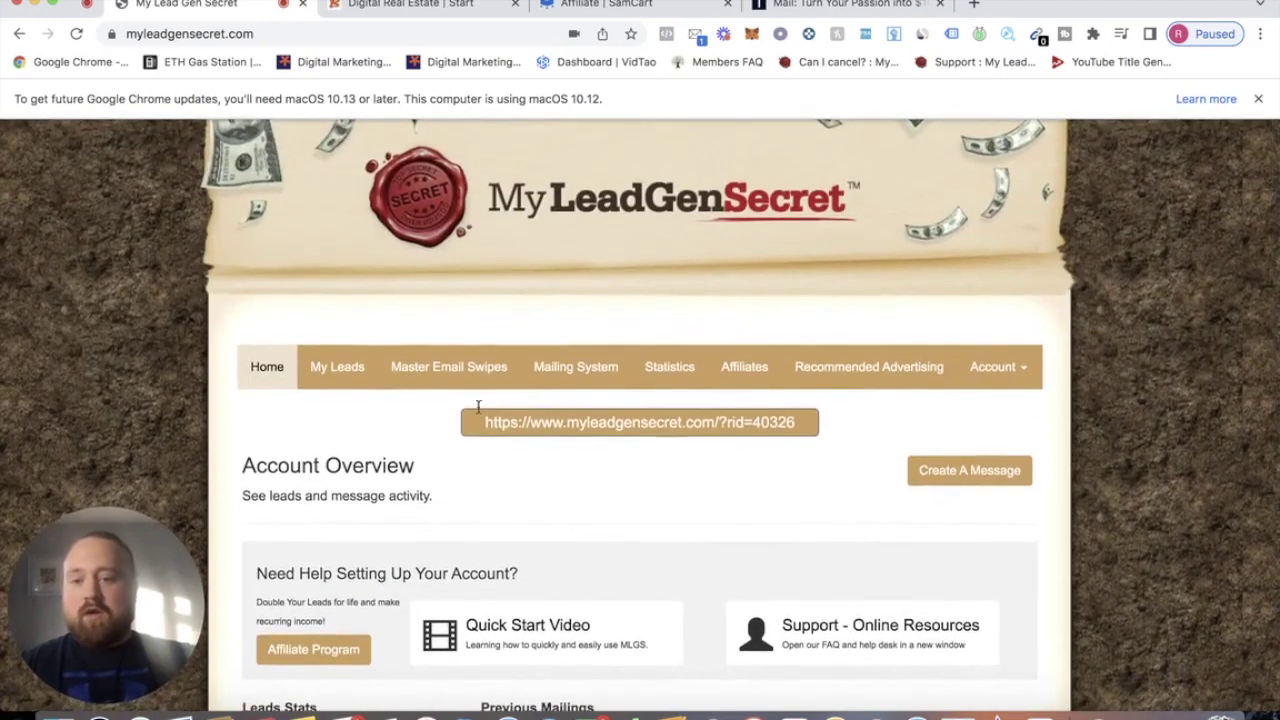
scroll(402, 403, "down", 2)
scroll(402, 403, "down", 1)
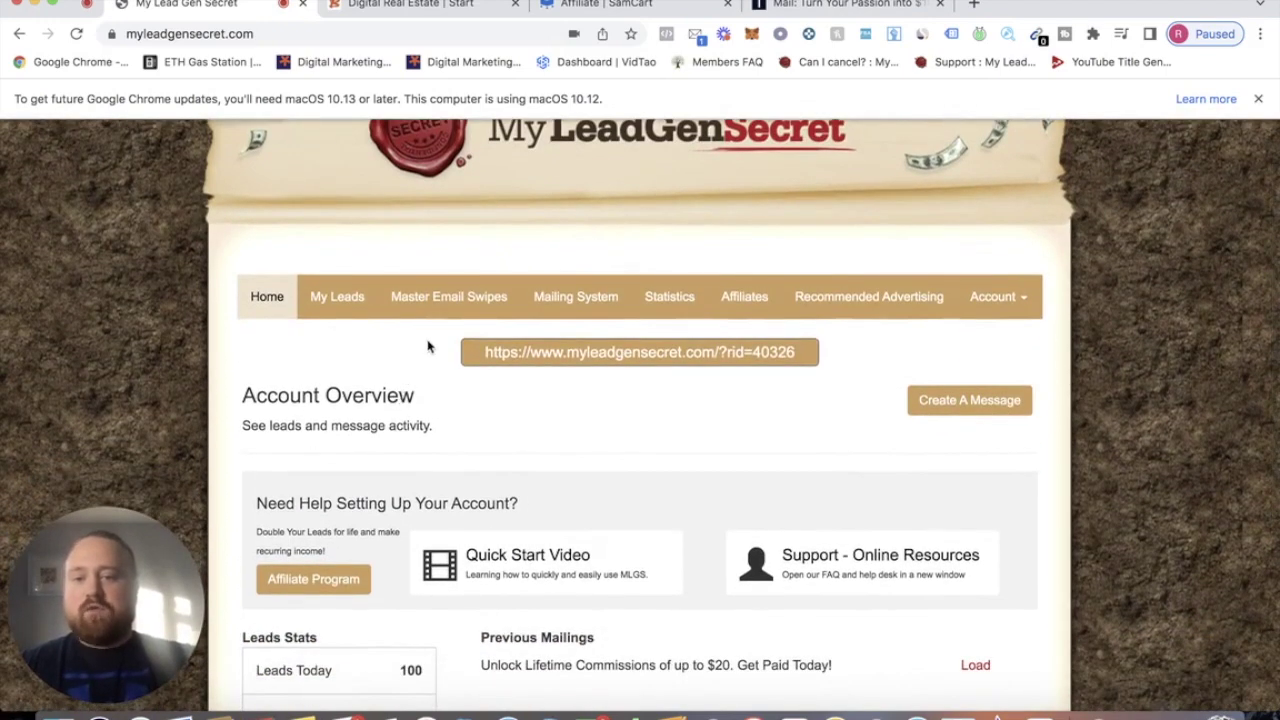
scroll(454, 368, "down", 2)
Open the Mailing System page and add both 100-lead days with Select All.
left_click(575, 270)
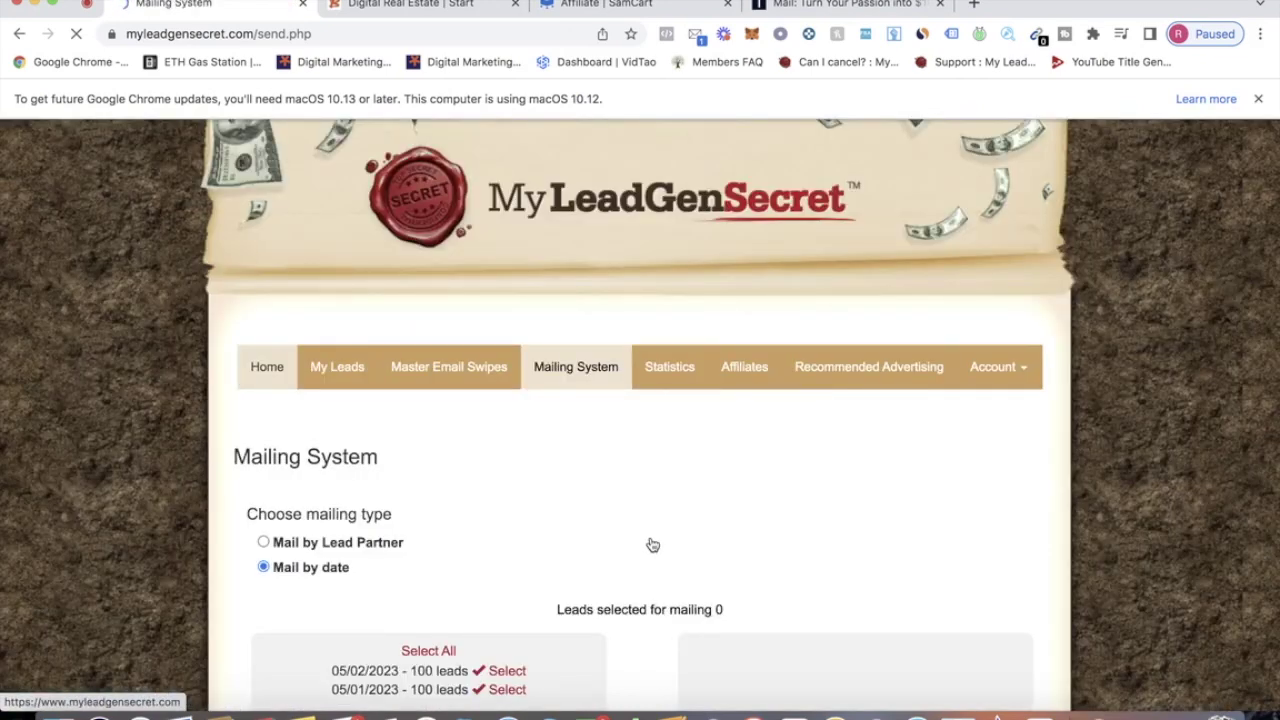
scroll(652, 544, "down", 2)
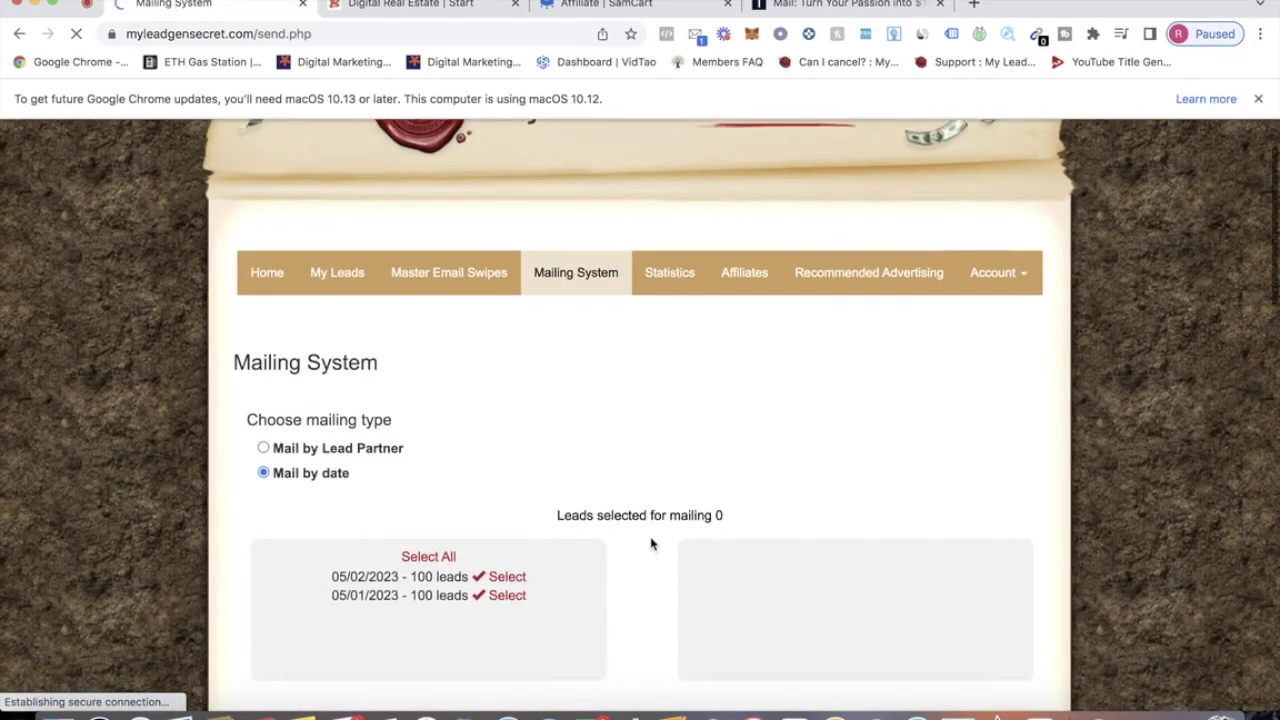
scroll(652, 544, "down", 2)
scroll(652, 544, "down", 1)
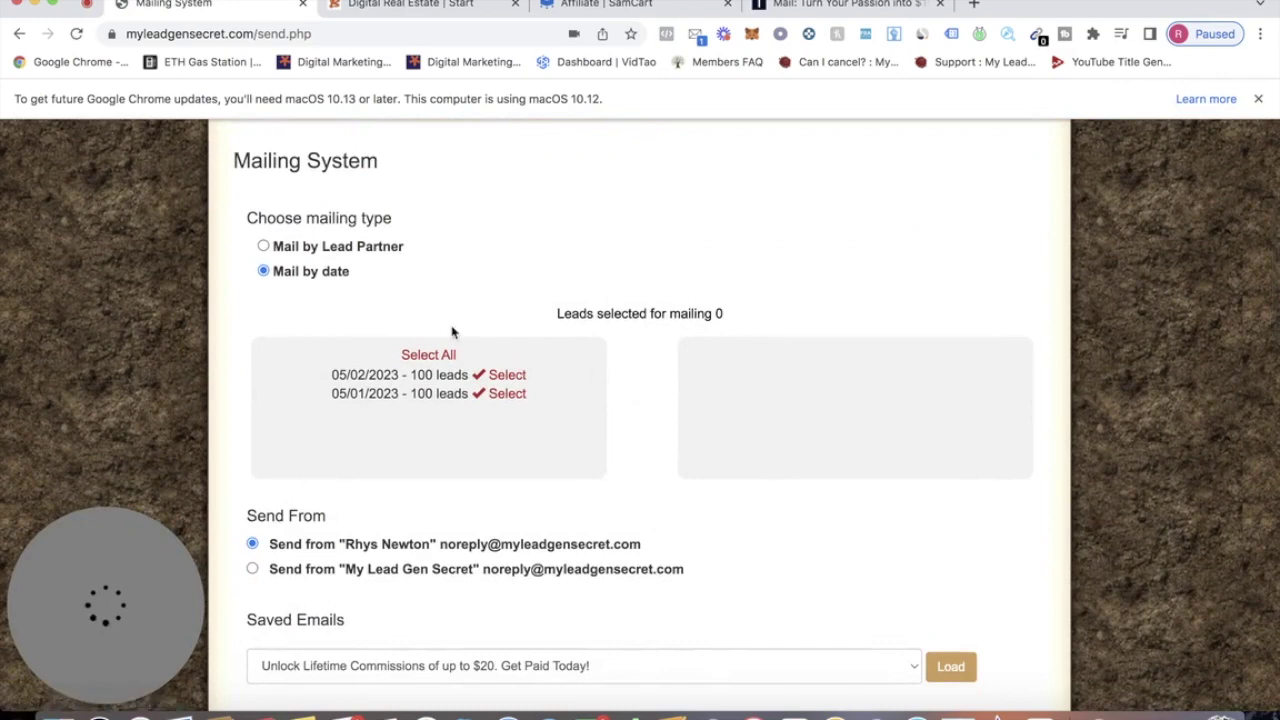
left_click(441, 356)
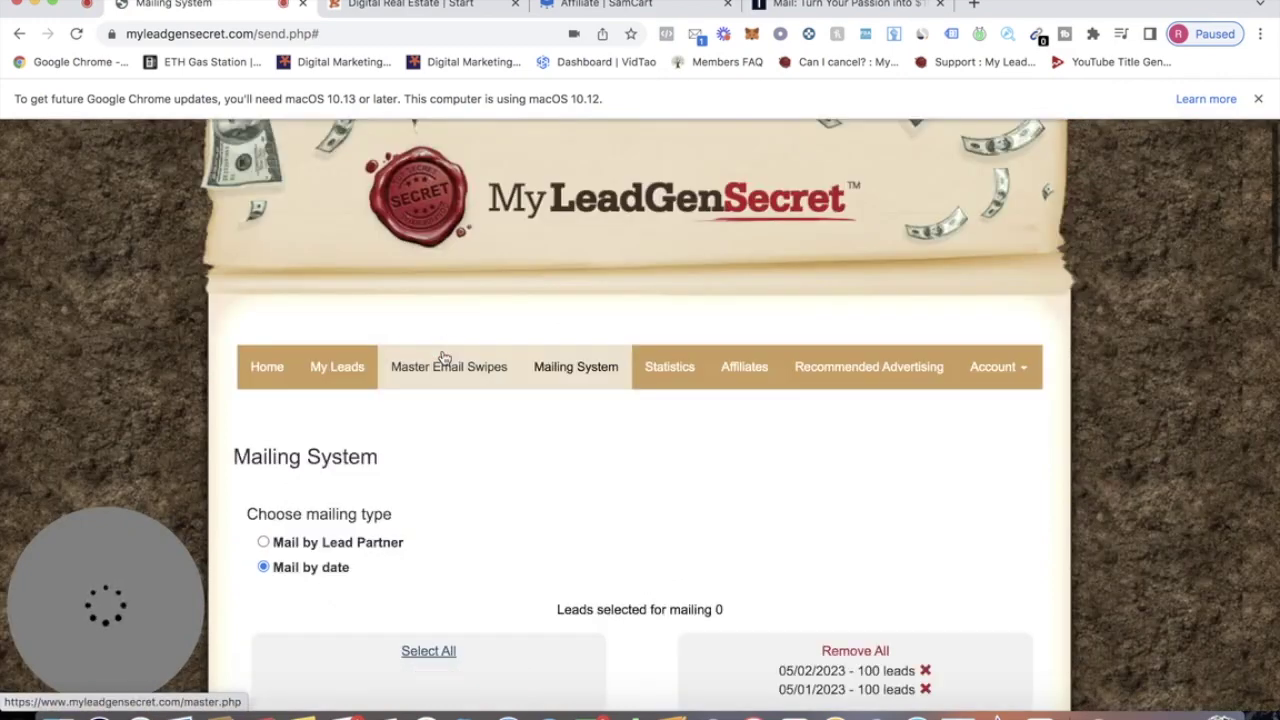
scroll(673, 535, "down", 2)
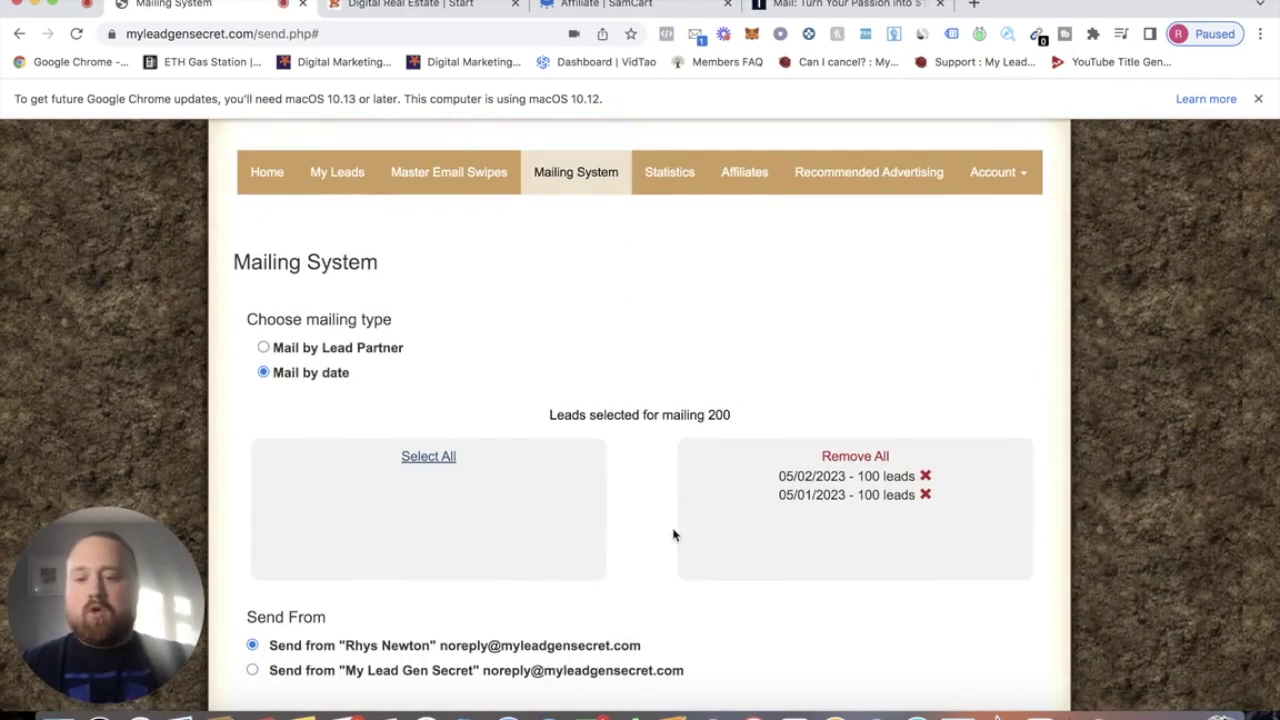
scroll(673, 535, "down", 1)
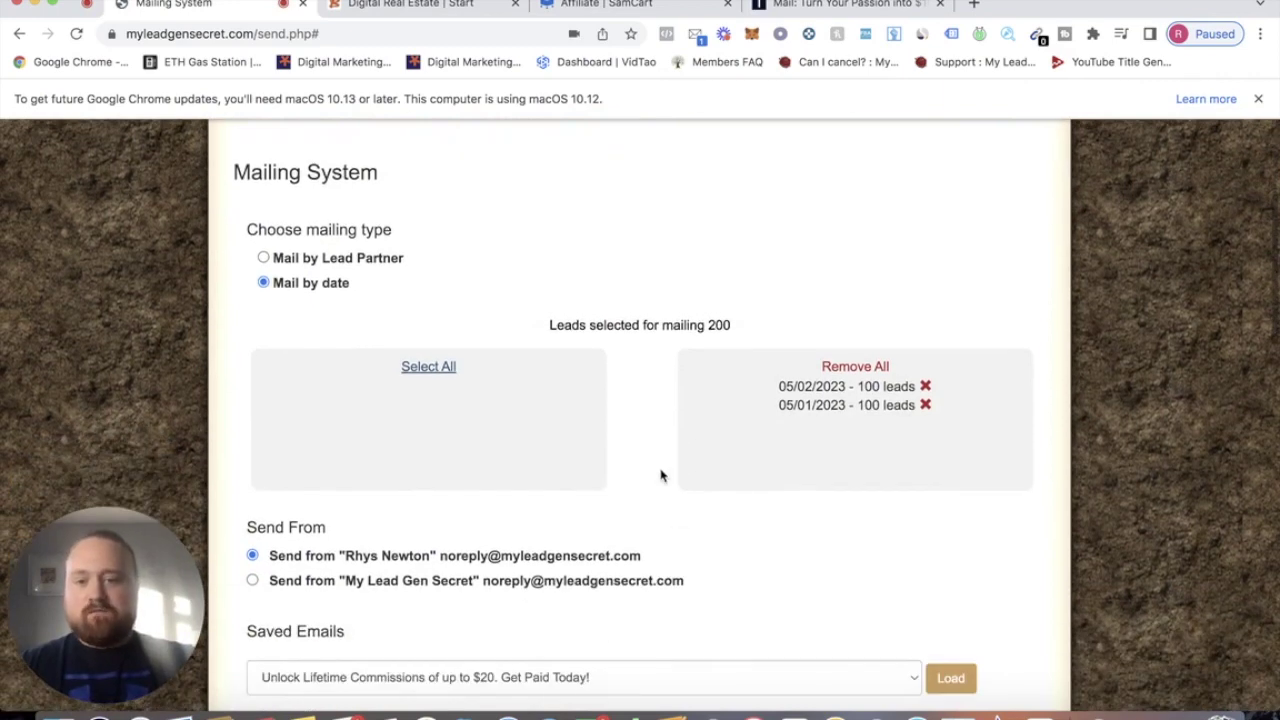
scroll(660, 475, "down", 2)
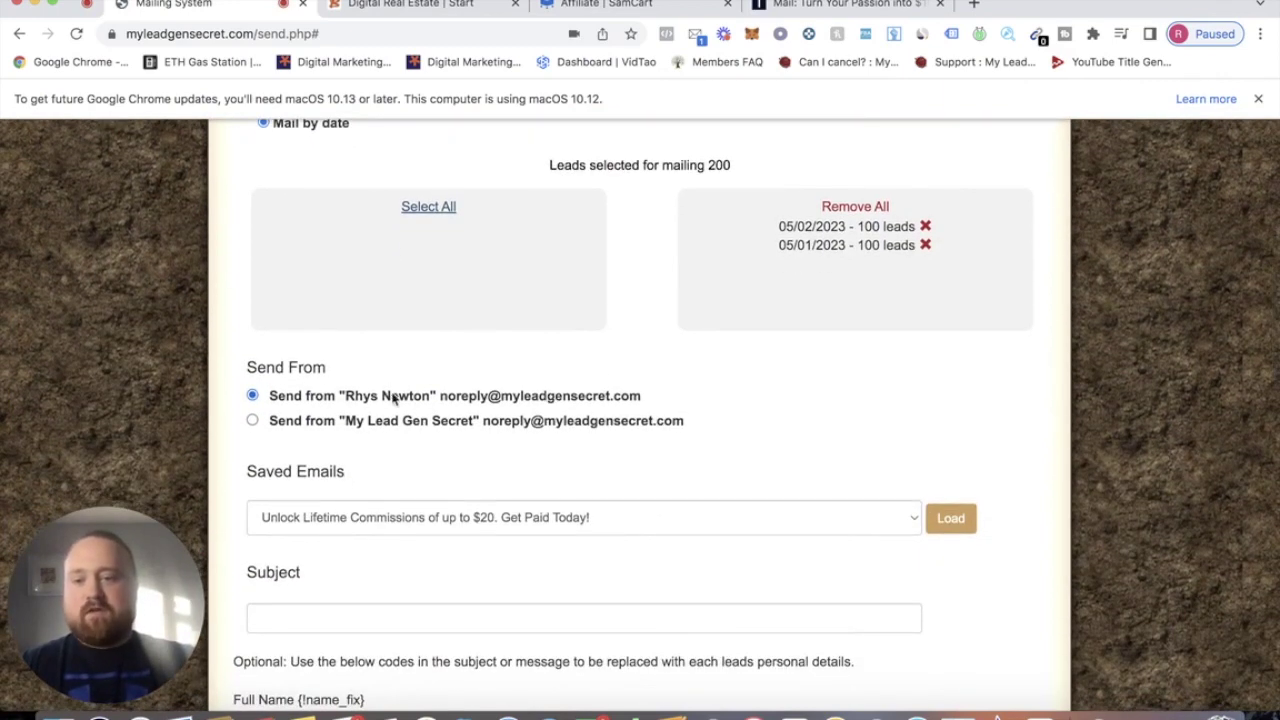
scroll(486, 428, "down", 1)
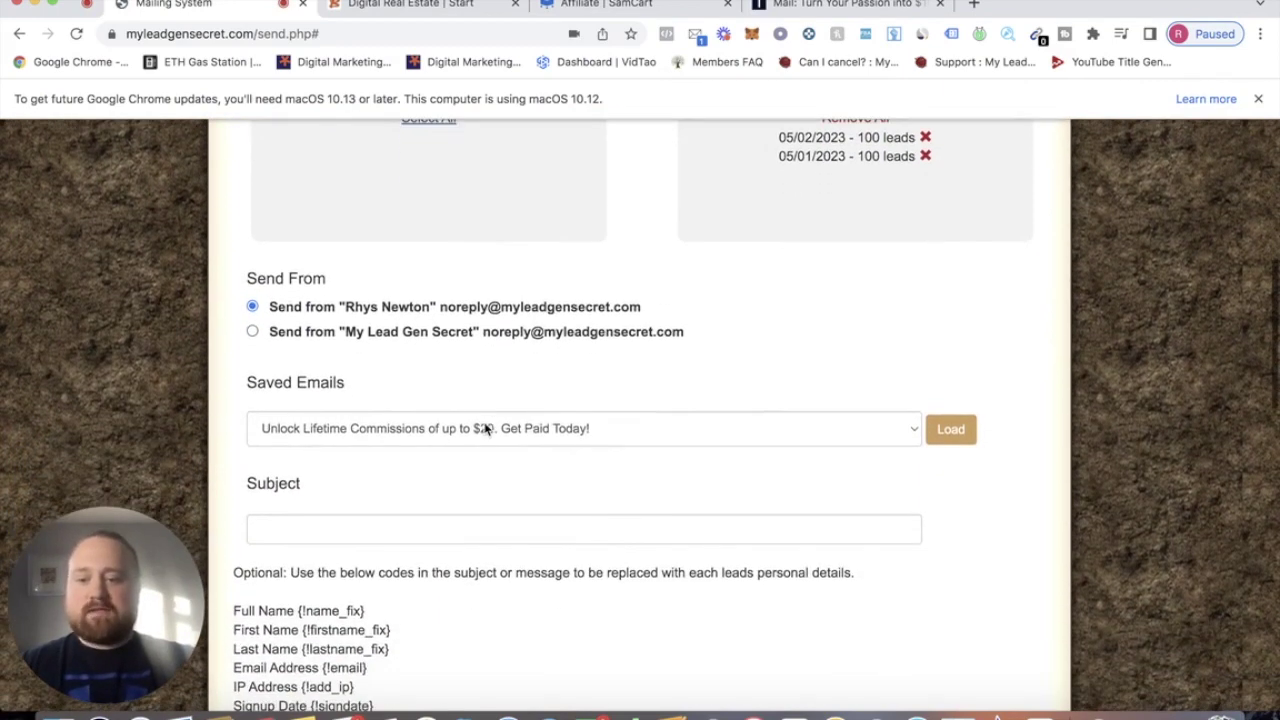
scroll(486, 428, "down", 1)
scroll(486, 428, "down", 1)
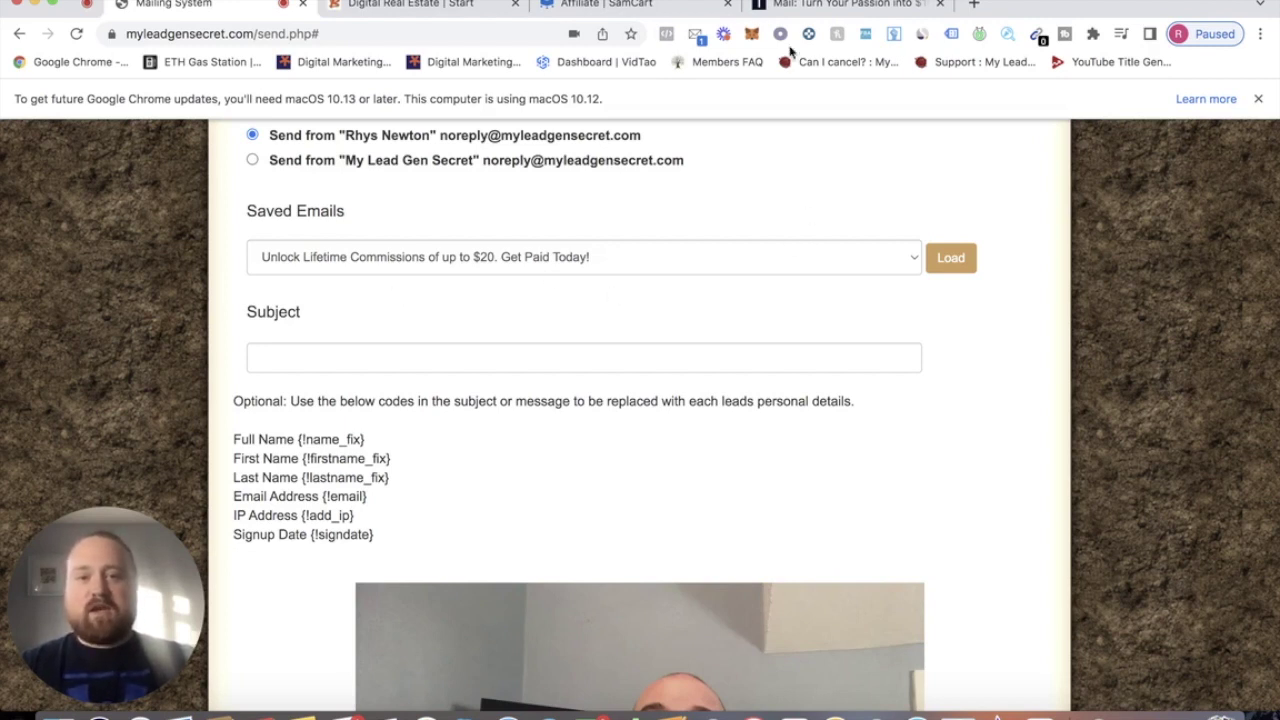
Select the full subject line of the IONOS 'Turn Your Passion' draft.
left_click(845, 5)
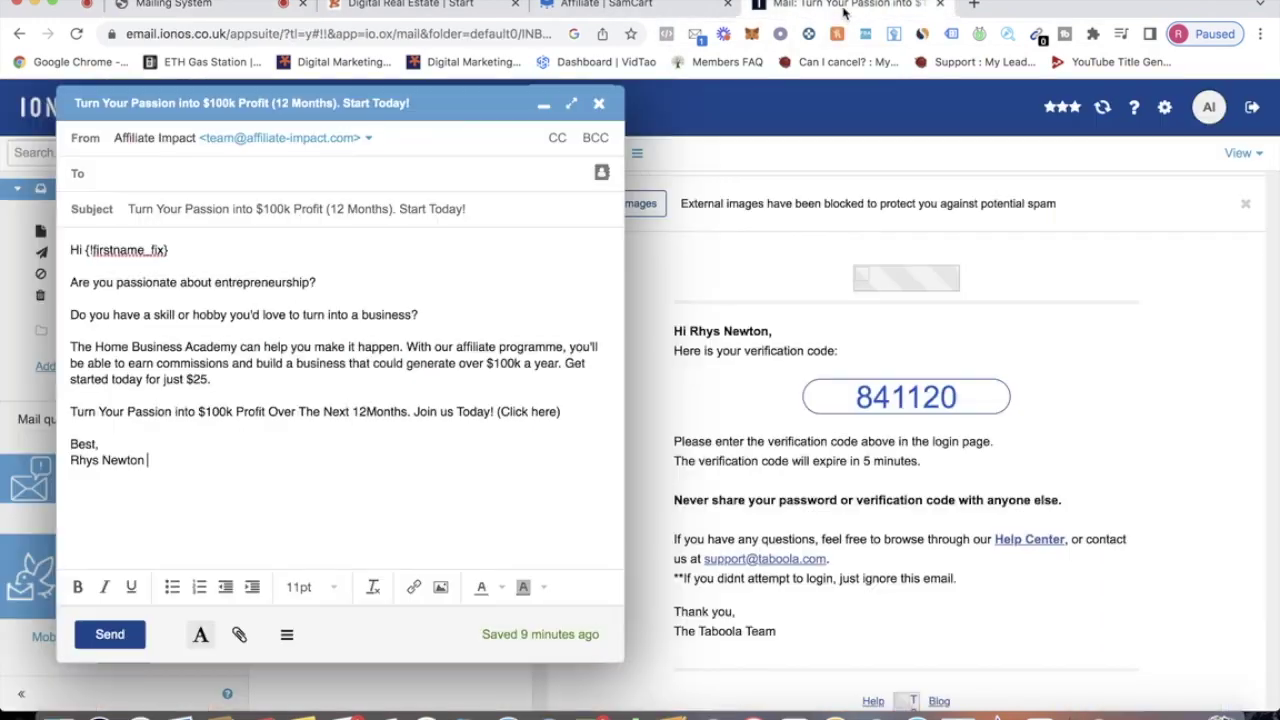
triple_click(275, 208)
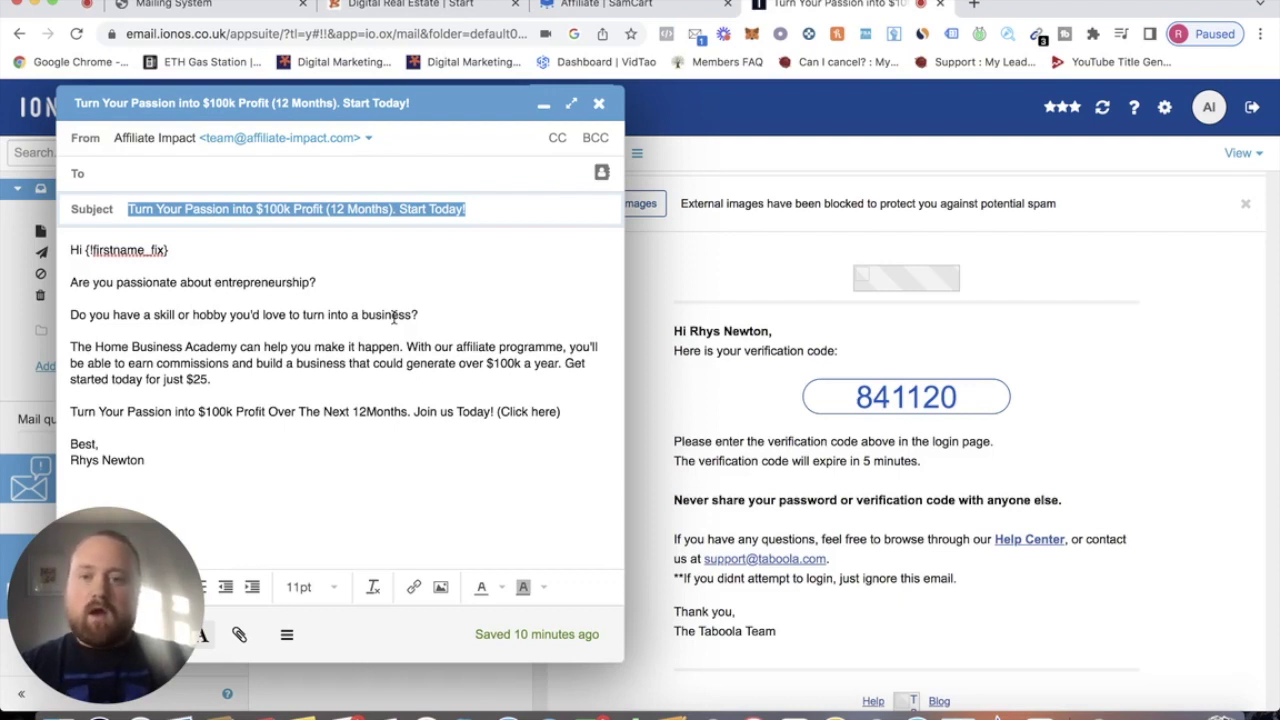
left_click(211, 8)
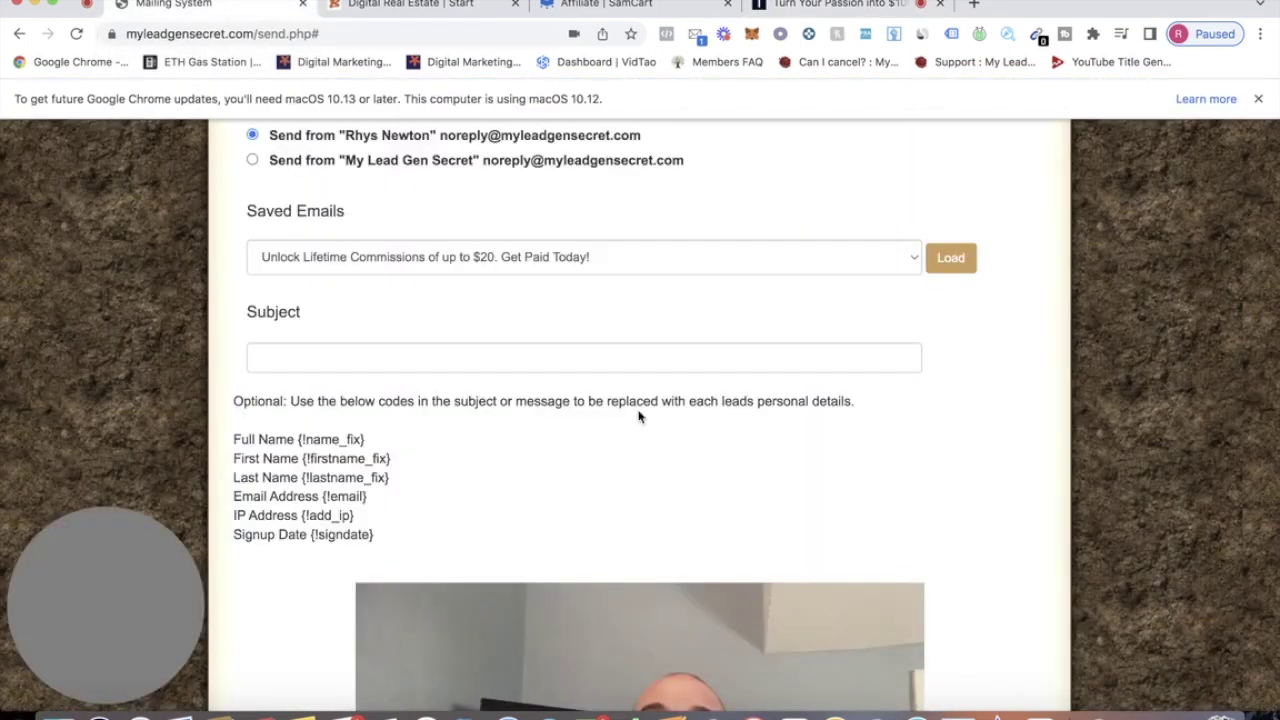
scroll(822, 540, "down", 5)
scroll(822, 540, "up", 8)
scroll(822, 540, "up", 4)
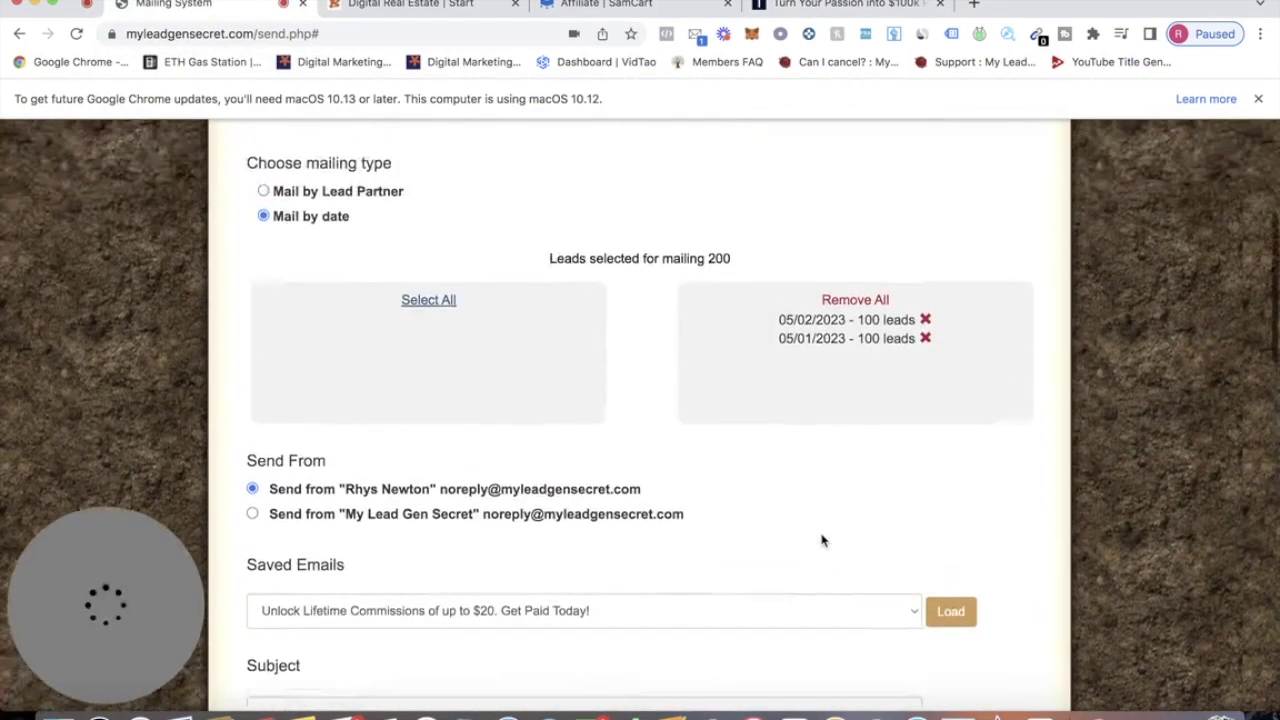
scroll(822, 540, "down", 1)
scroll(755, 376, "down", 4)
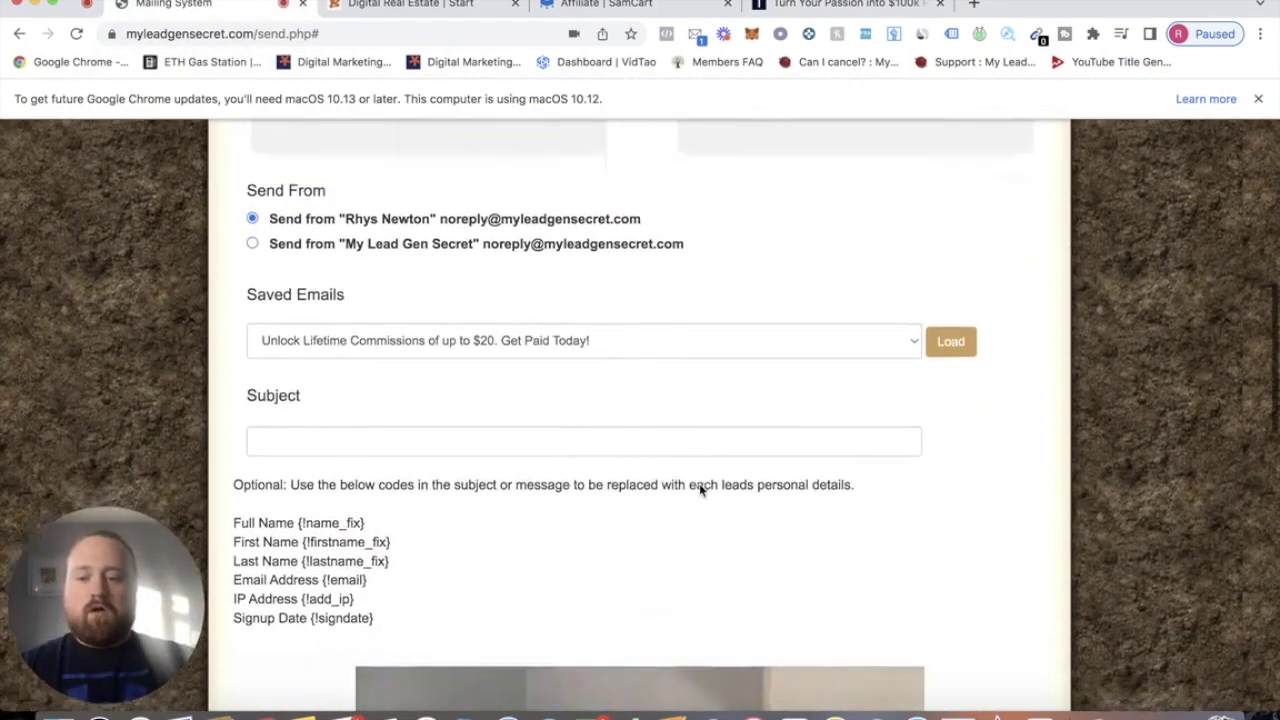
Set the subject to 'Turn Your Passion into $100k Profit (12 Months). Start Today!'.
left_click(614, 331)
left_click(614, 331)
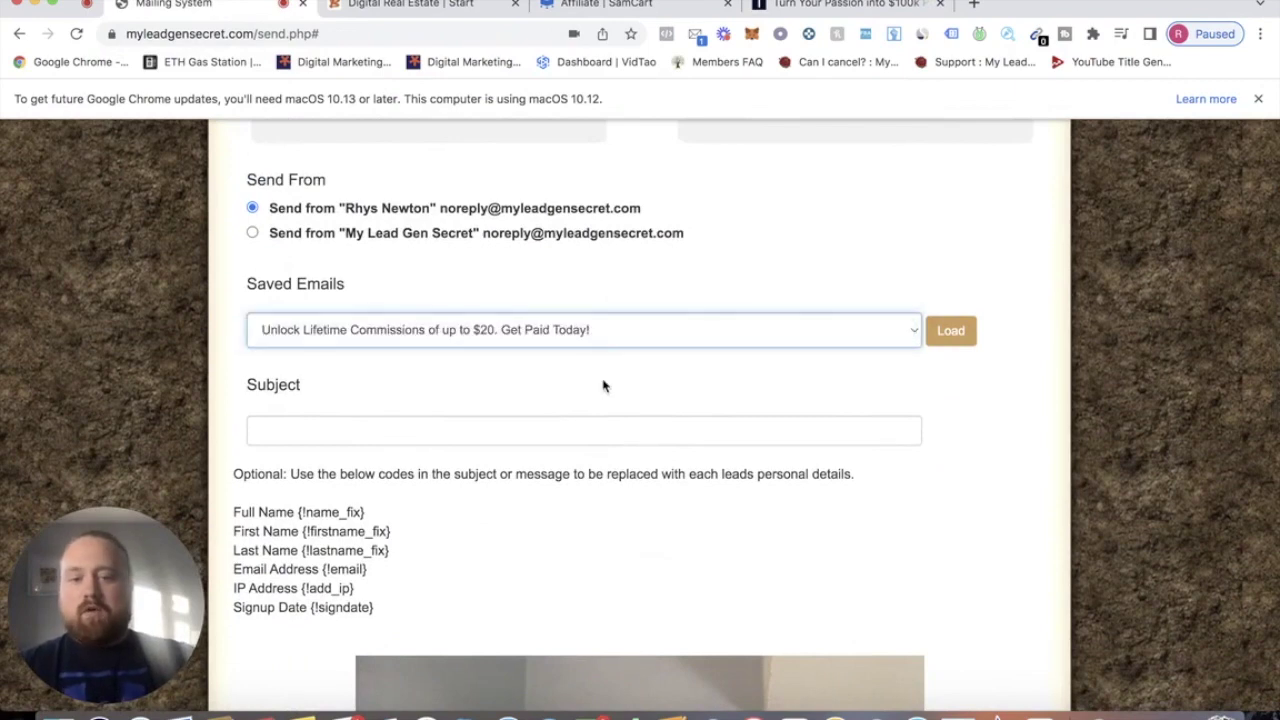
left_click(659, 329)
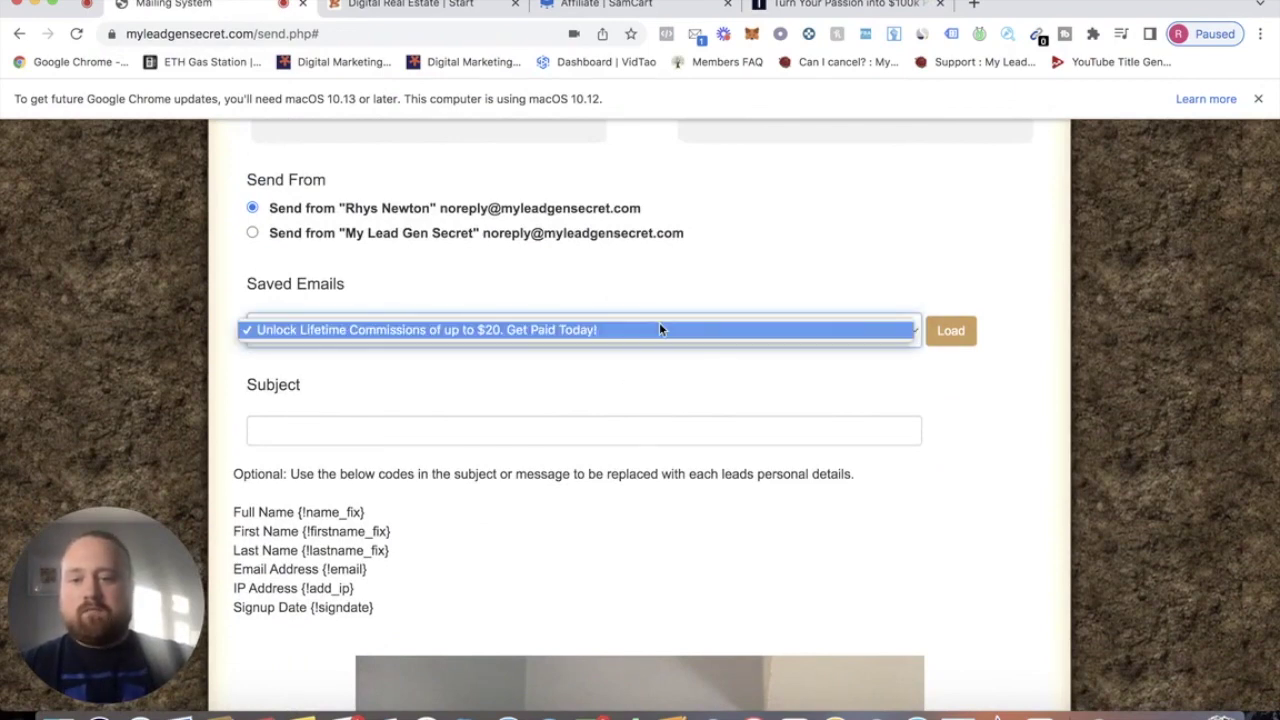
left_click(638, 377)
scroll(638, 377, "up", 1)
scroll(638, 377, "down", 3)
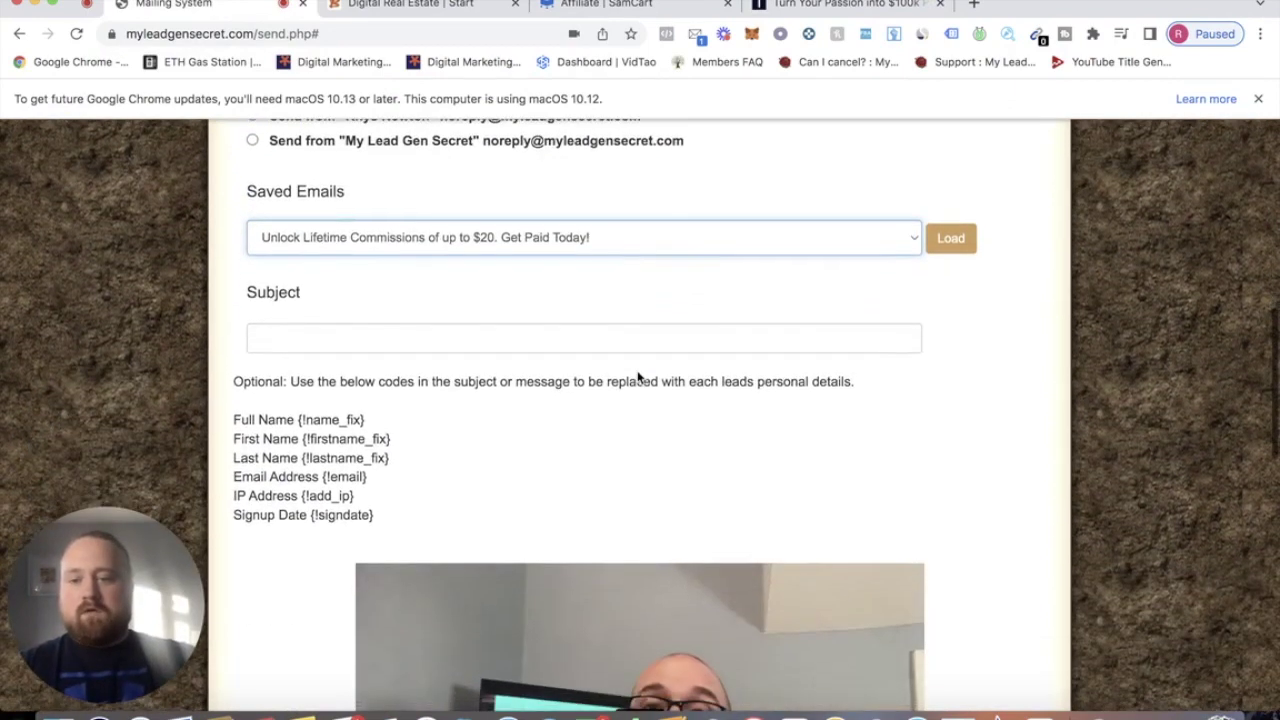
left_click(556, 342)
left_click(380, 380)
left_click(500, 455)
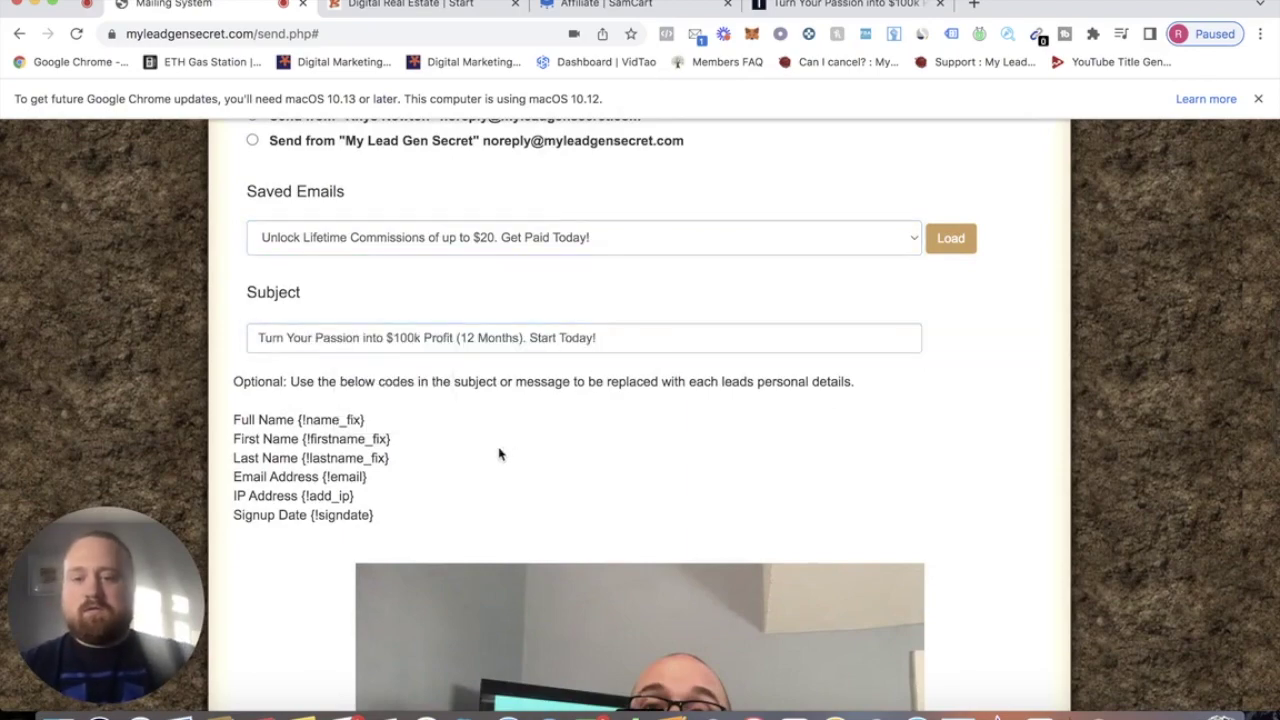
scroll(500, 455, "down", 8)
scroll(277, 592, "down", 5)
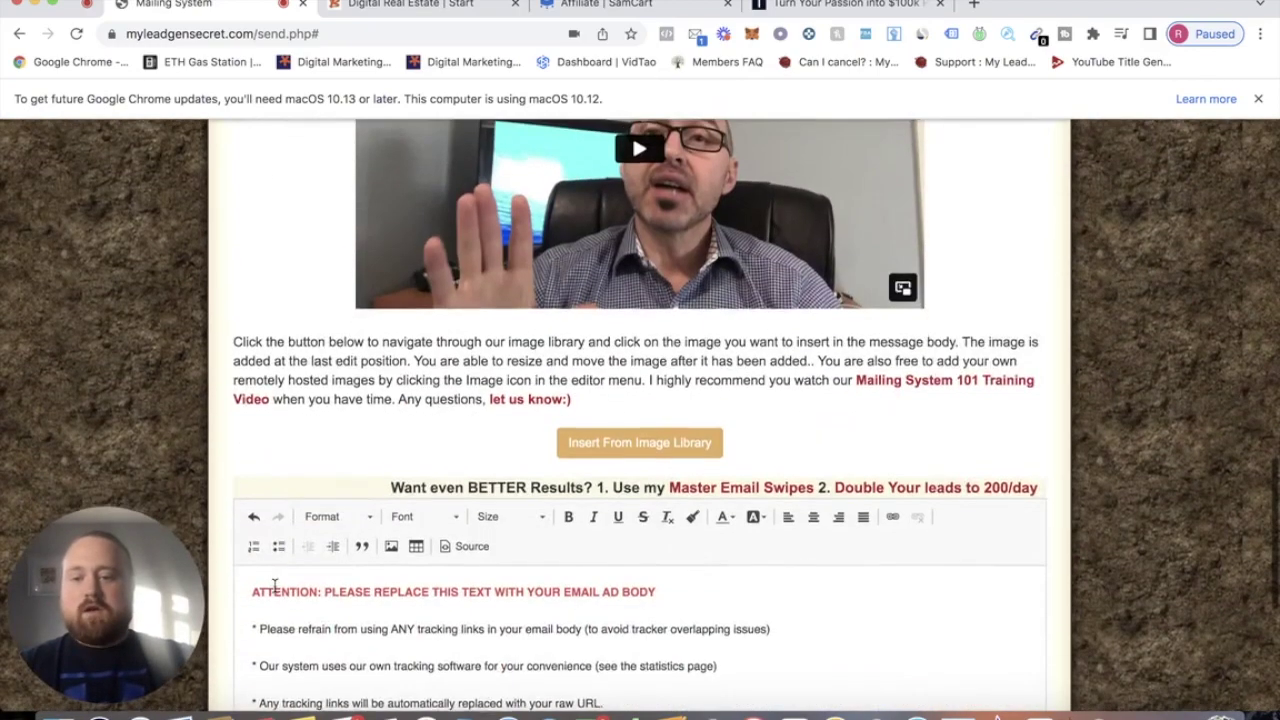
scroll(300, 560, "down", 6)
Delete all the placeholder bullets and text from the message body.
left_click_drag(345, 508, 218, 378)
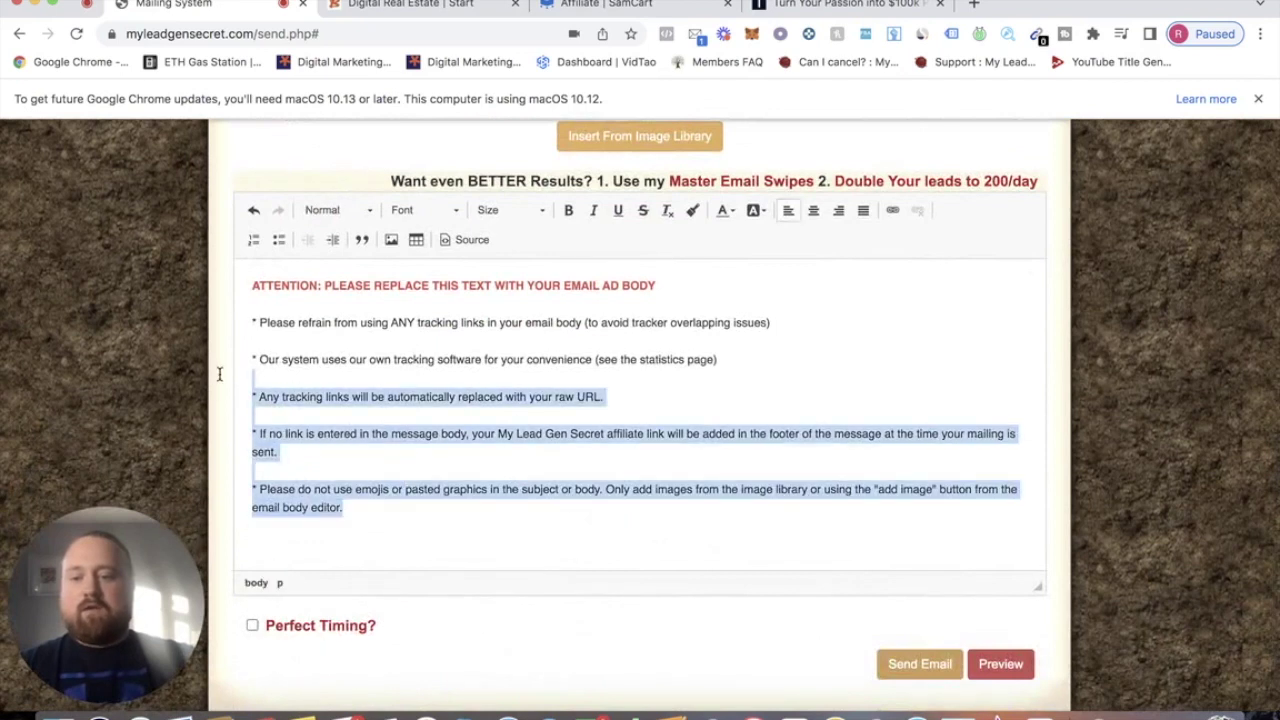
key("BackSpace")
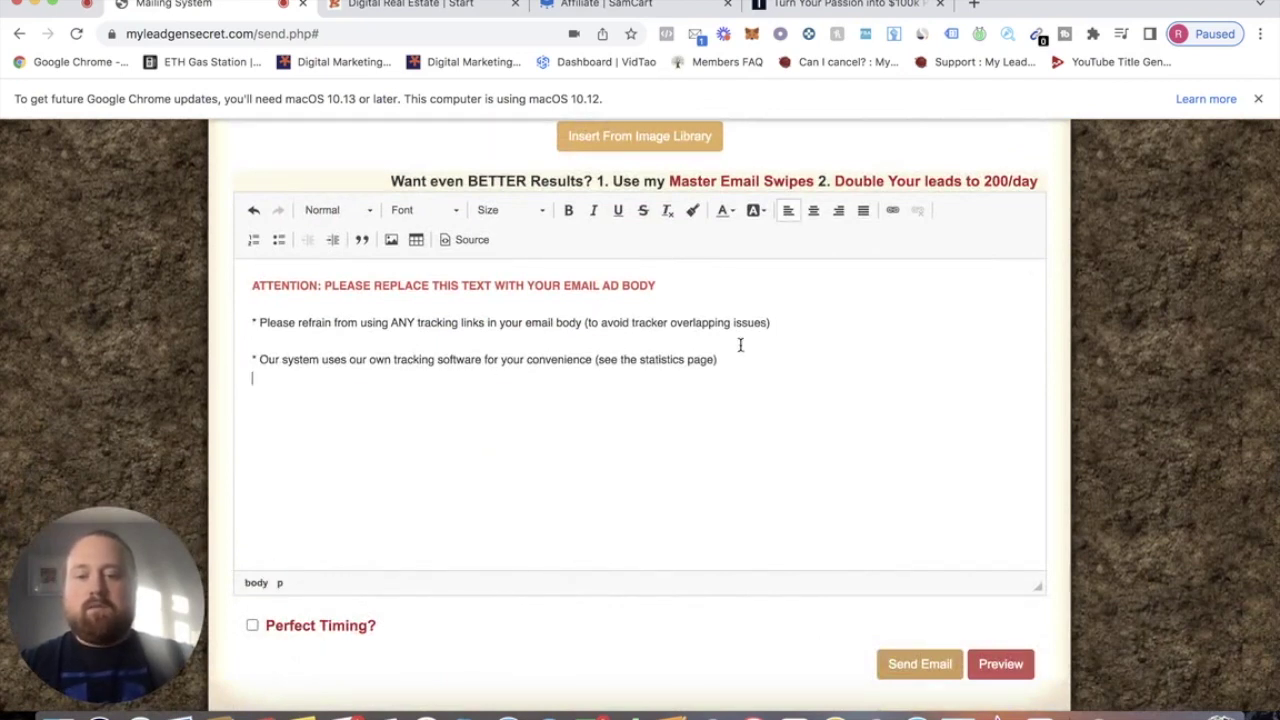
left_click_drag(720, 360, 246, 281)
key("BackSpace")
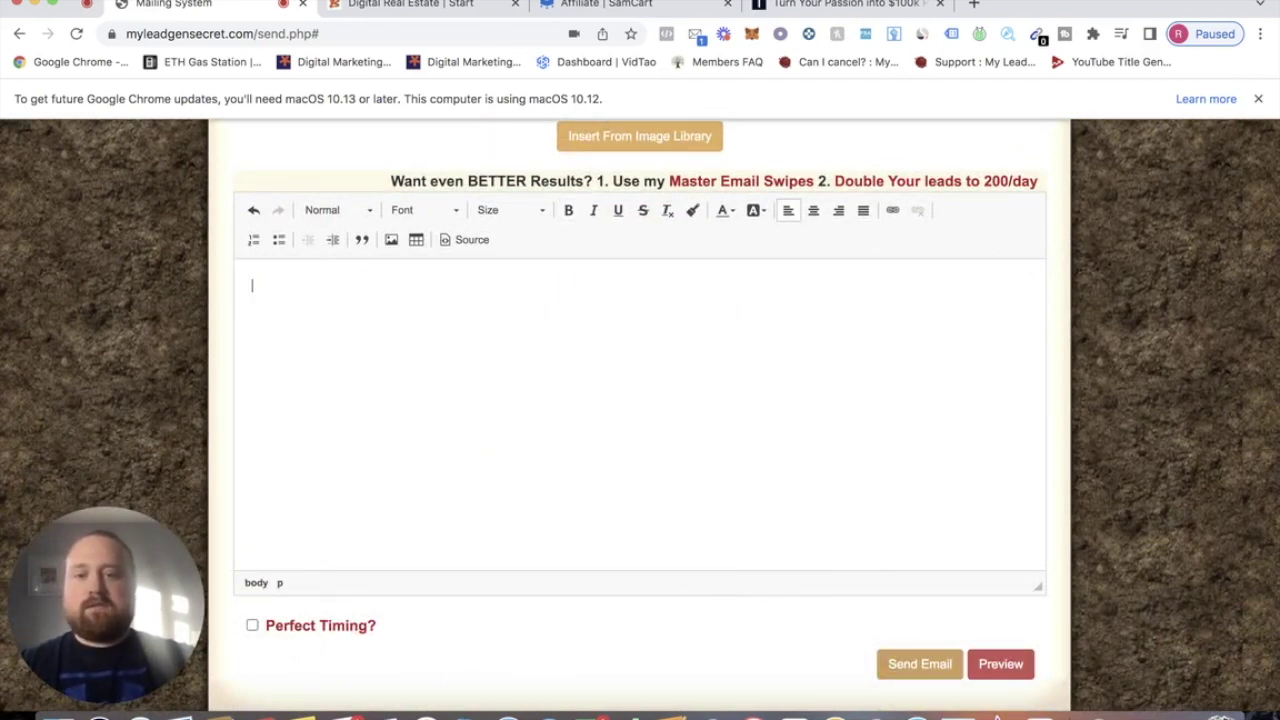
Copy the IONOS draft body into the empty mailing editor.
left_click(810, 5)
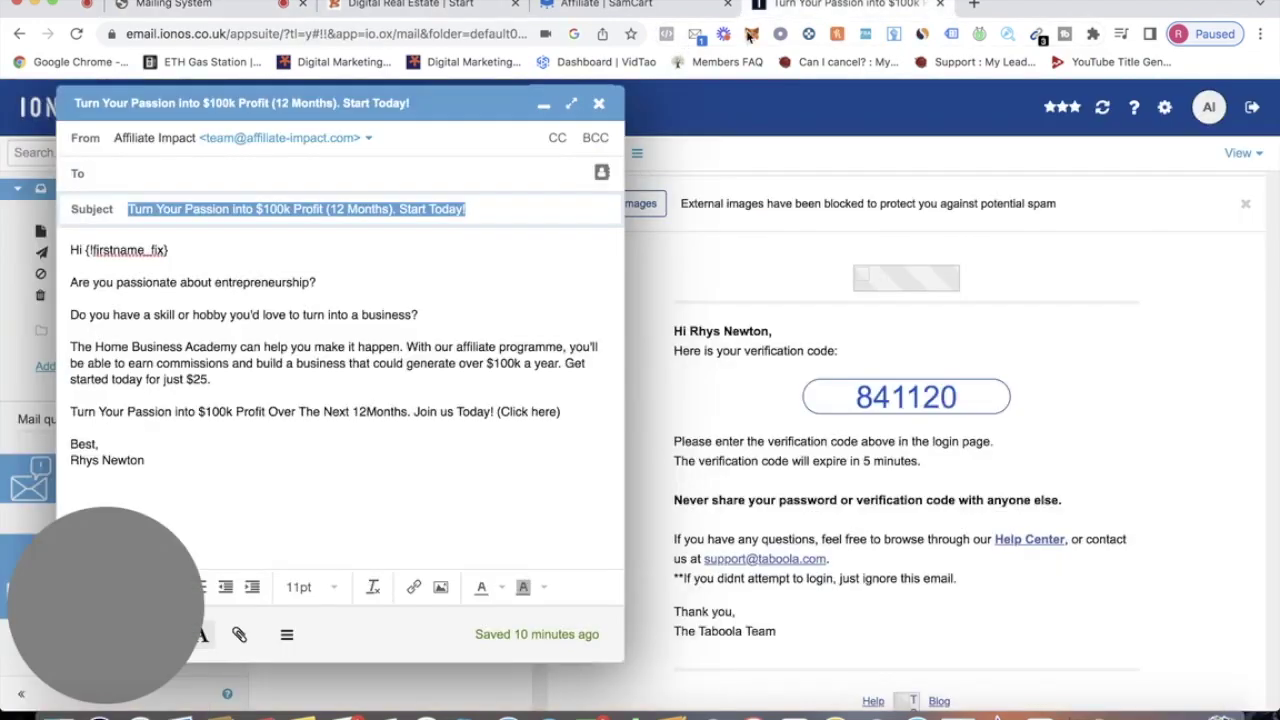
left_click_drag(166, 460, 68, 250)
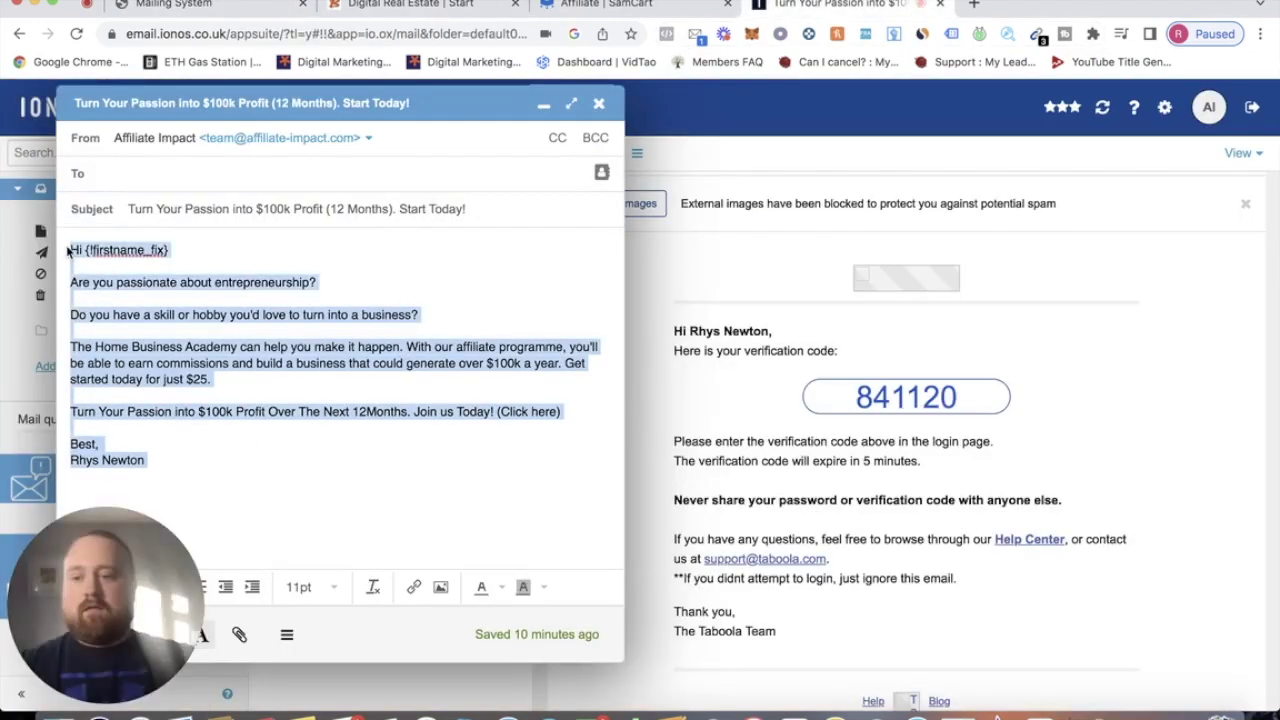
key("ctrl+c")
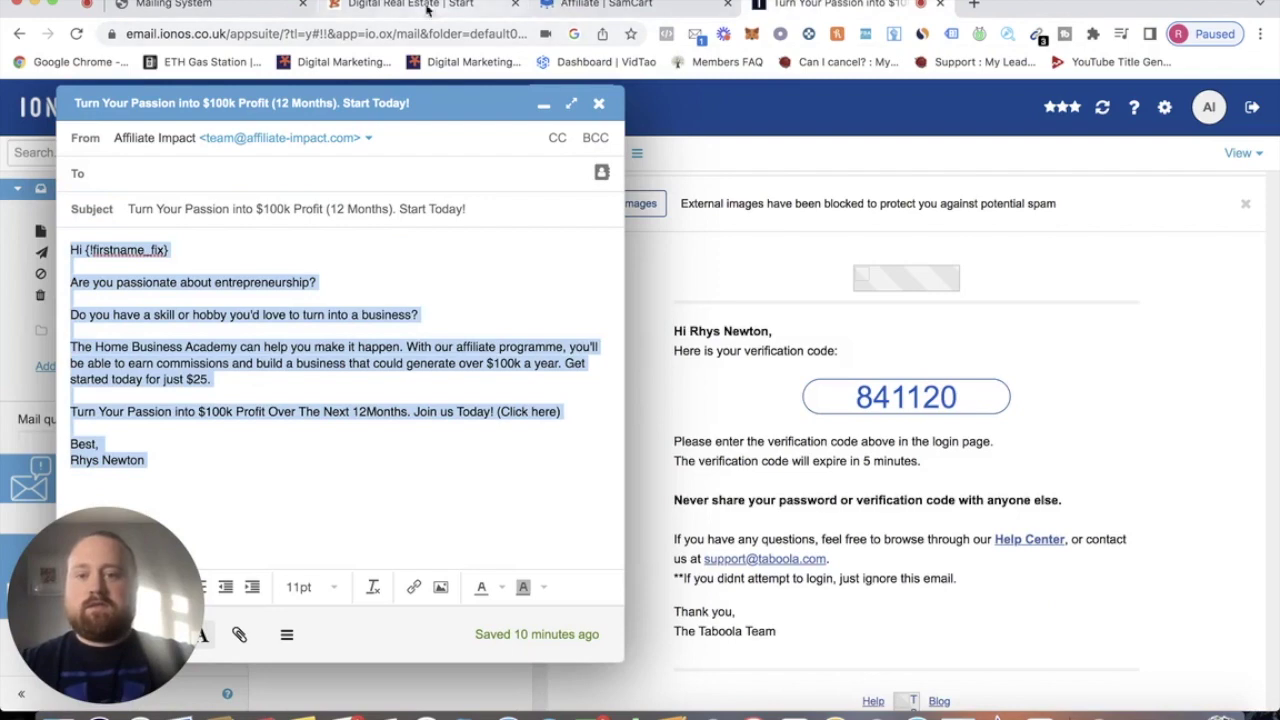
left_click(225, 10)
left_click(288, 302)
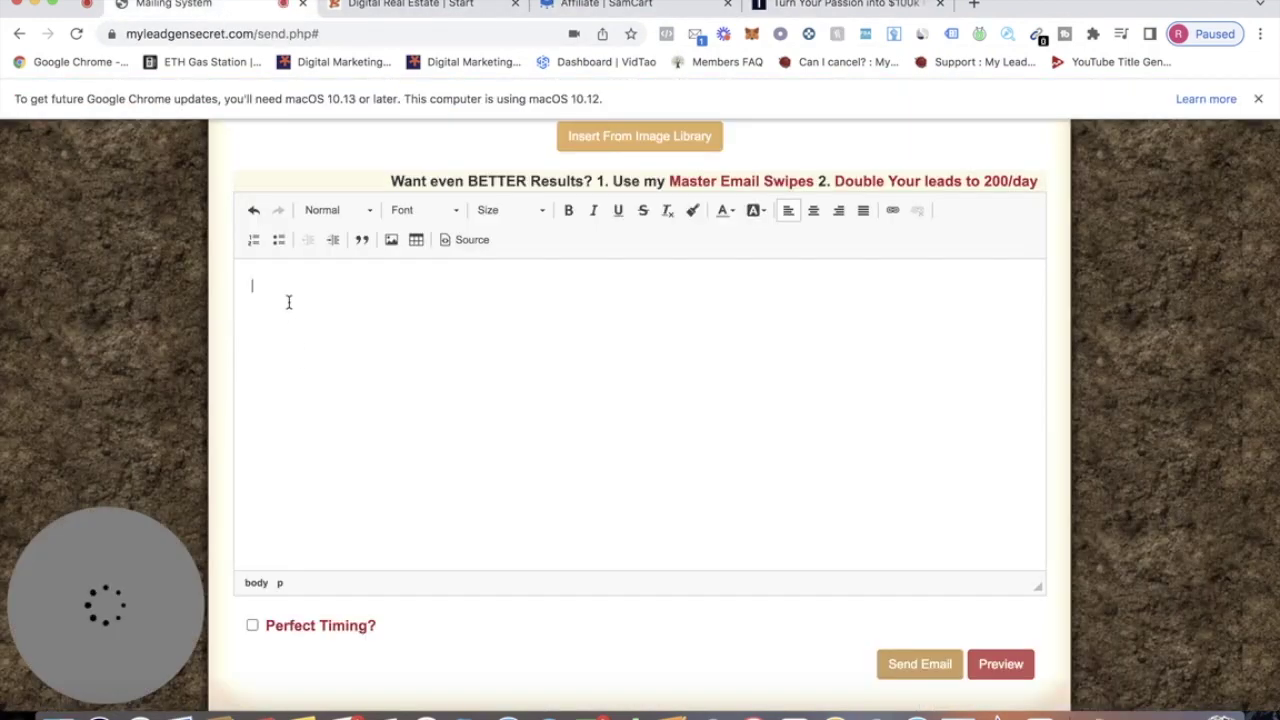
key("ctrl+v")
scroll(320, 380, "up", 3)
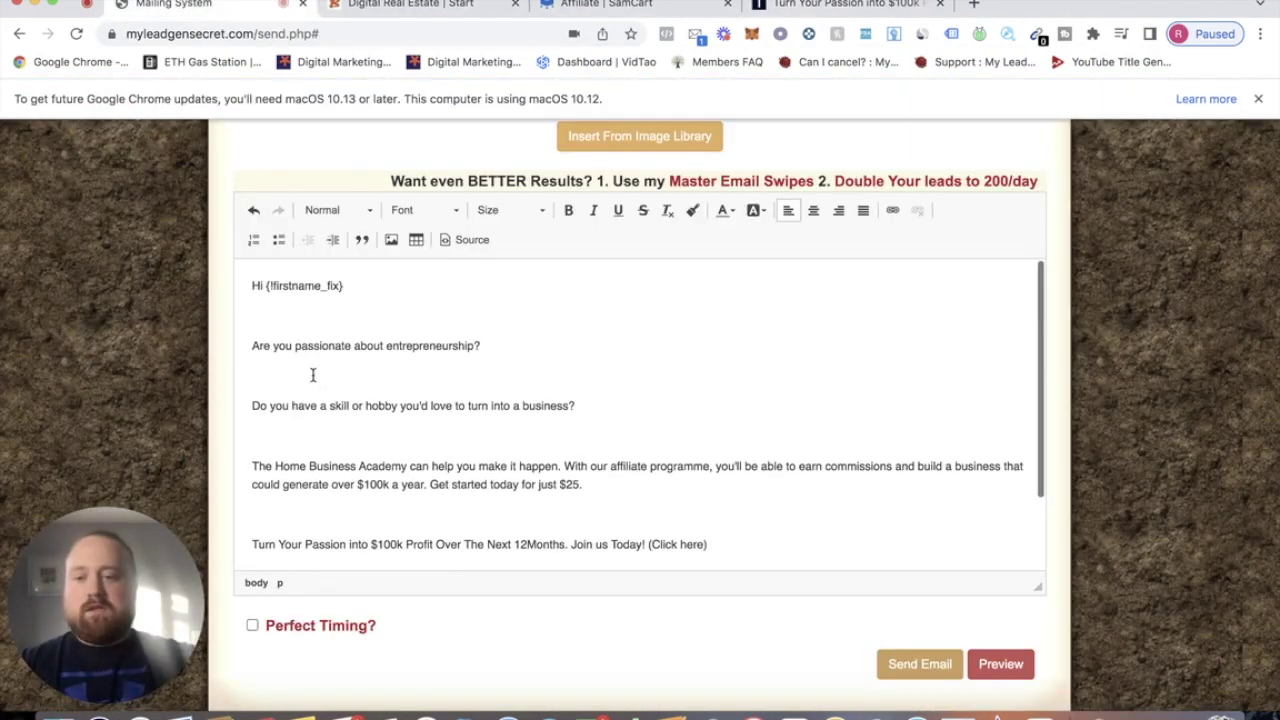
Remove the blank lines between paragraphs, down to the 'Best,' sign-off.
left_click(250, 345)
key("BackSpace")
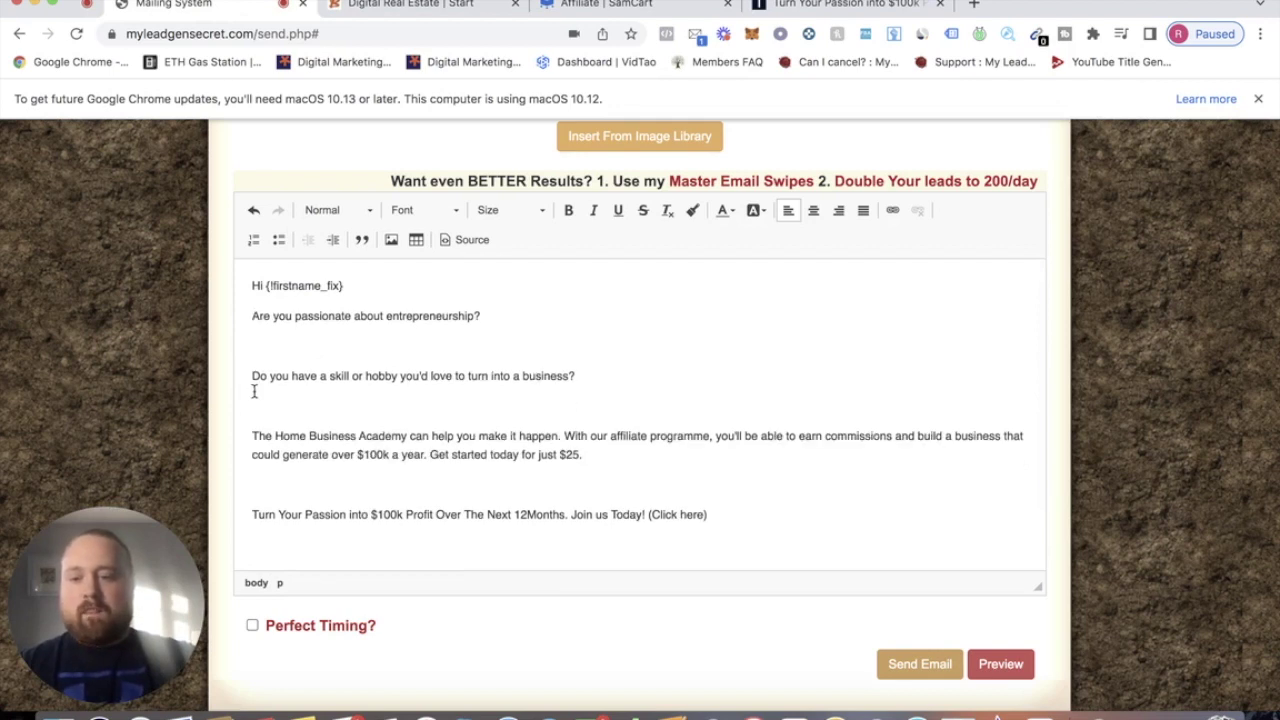
left_click(252, 375)
key("BackSpace")
left_click(253, 406)
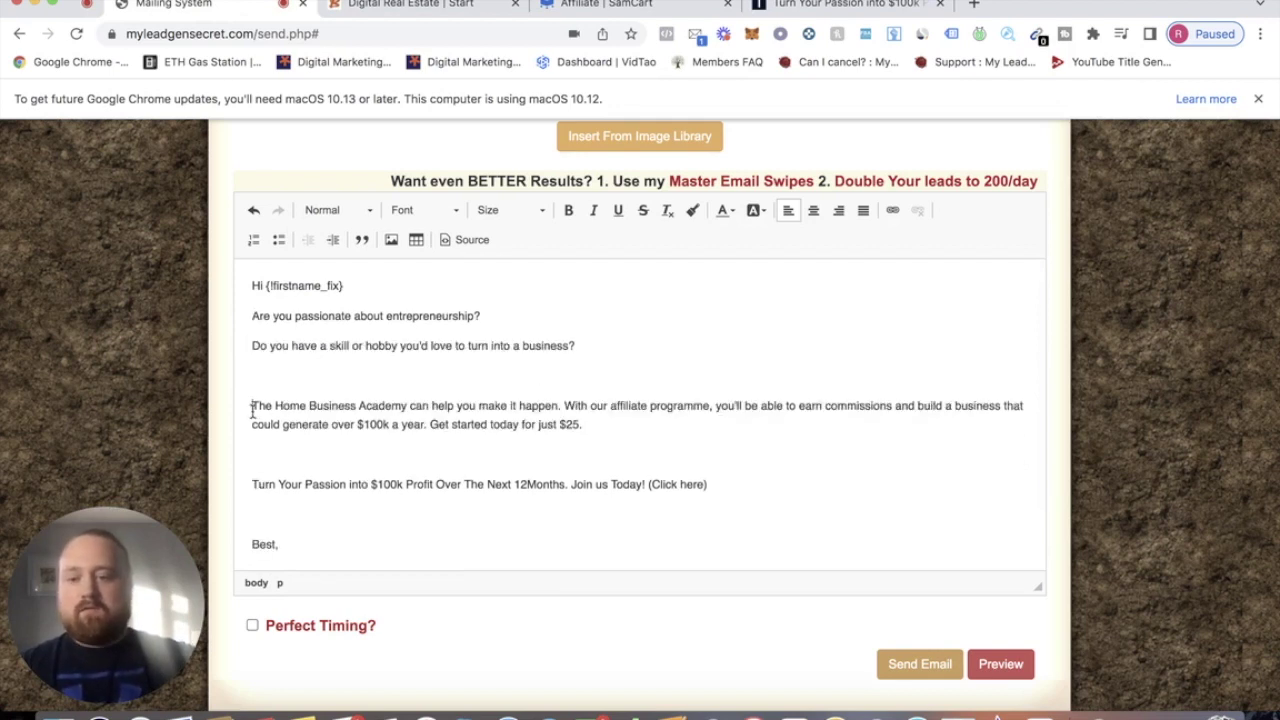
key("BackSpace")
left_click(253, 454)
key("BackSpace")
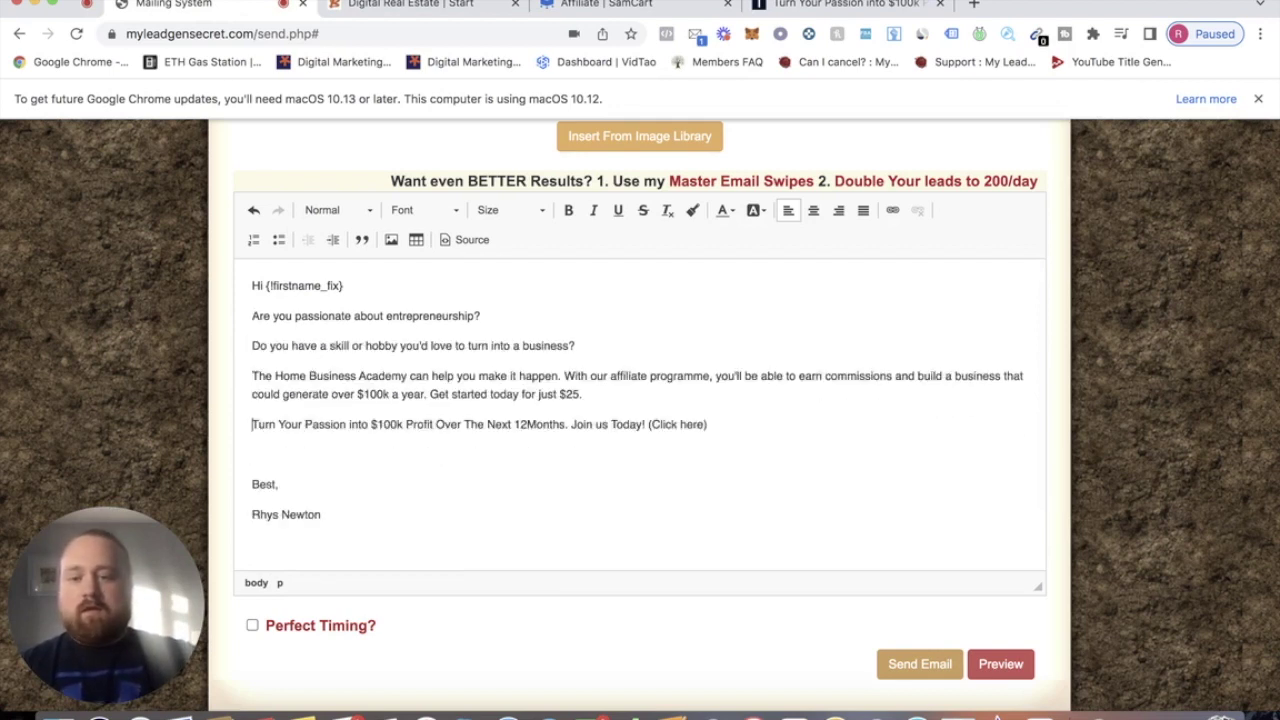
left_click(252, 484)
key("BackSpace")
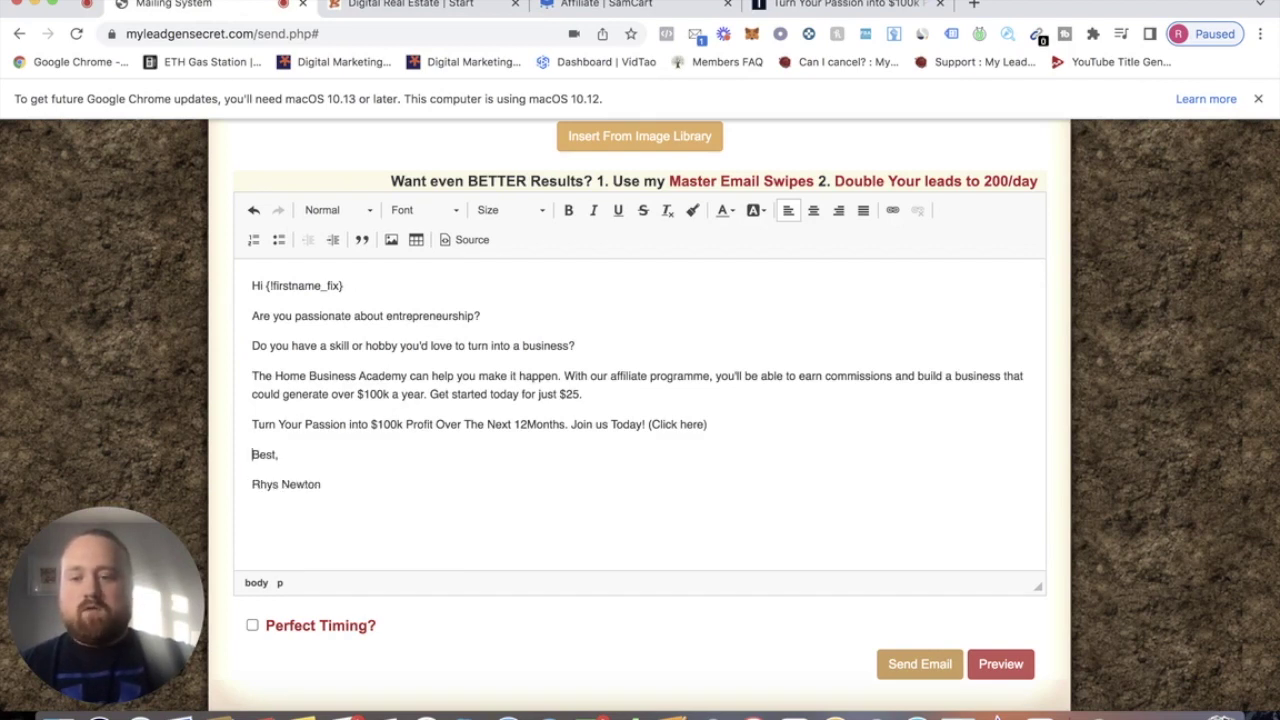
key("Return")
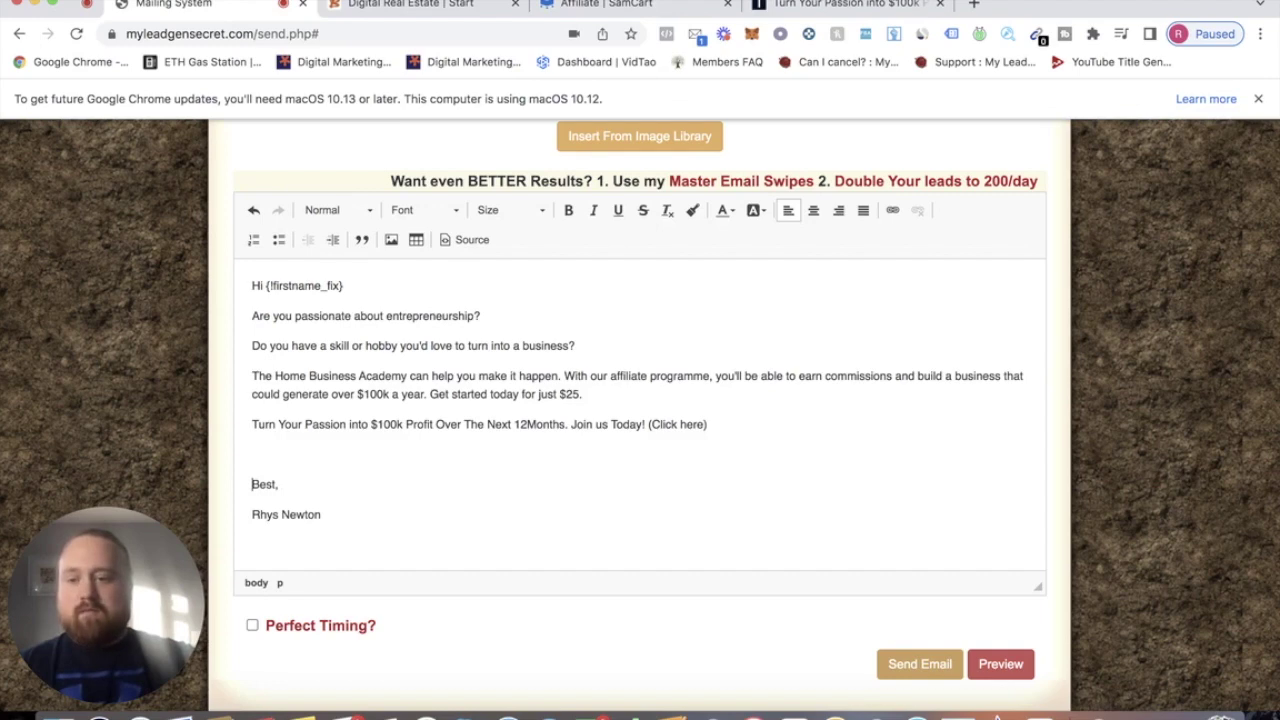
key("BackSpace")
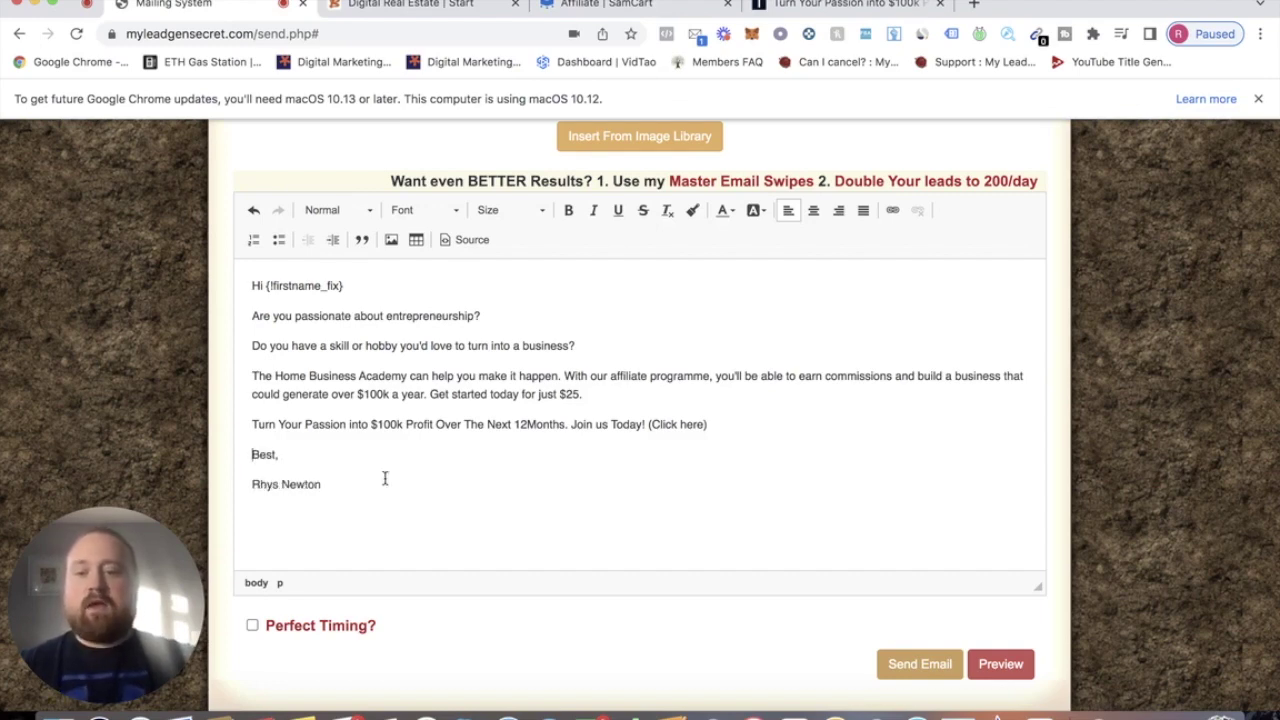
scroll(384, 479, "up", 1)
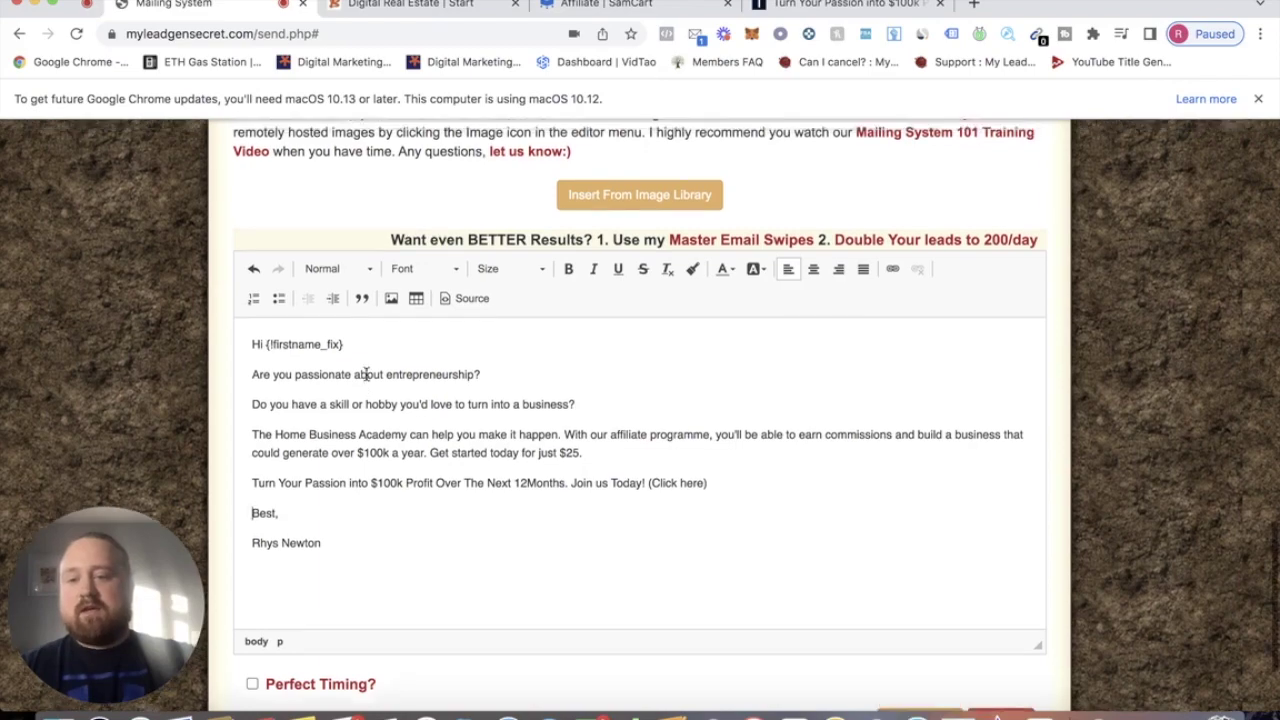
scroll(367, 378, "up", 10)
scroll(366, 373, "up", 1)
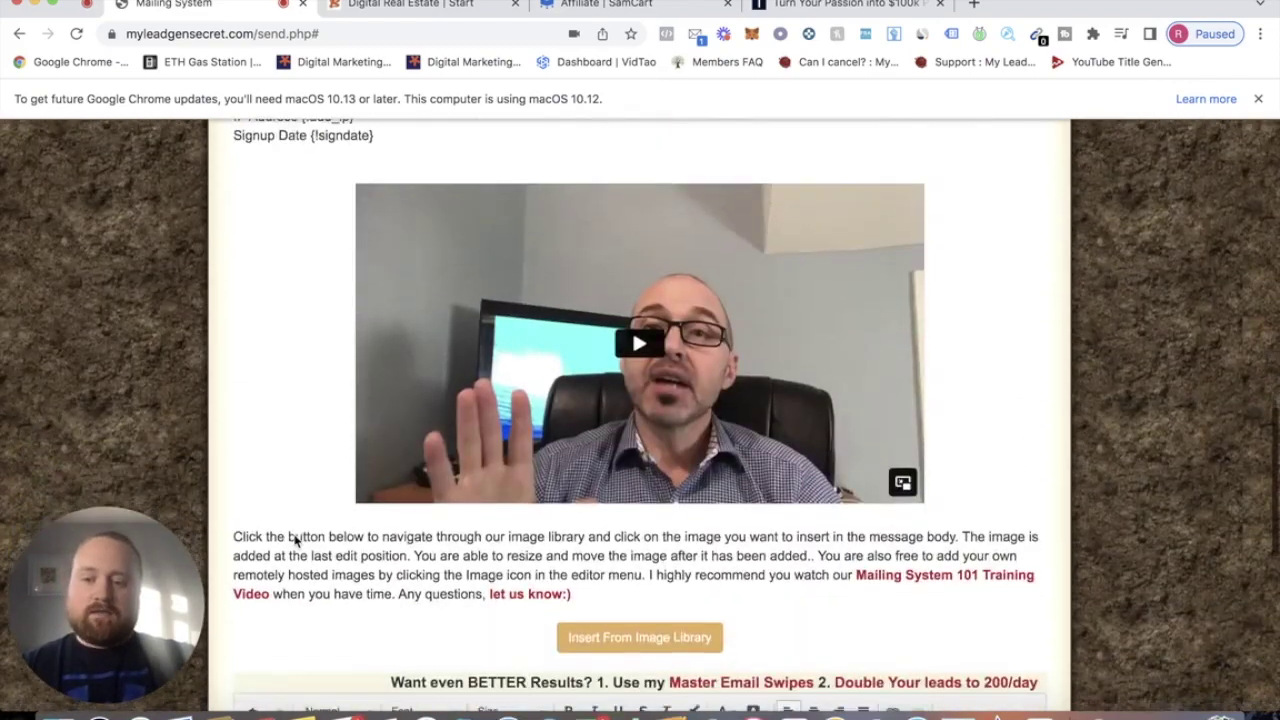
scroll(296, 540, "down", 5)
scroll(300, 450, "down", 3)
scroll(334, 328, "up", 8)
scroll(334, 328, "up", 5)
left_click_drag(298, 273, 366, 274)
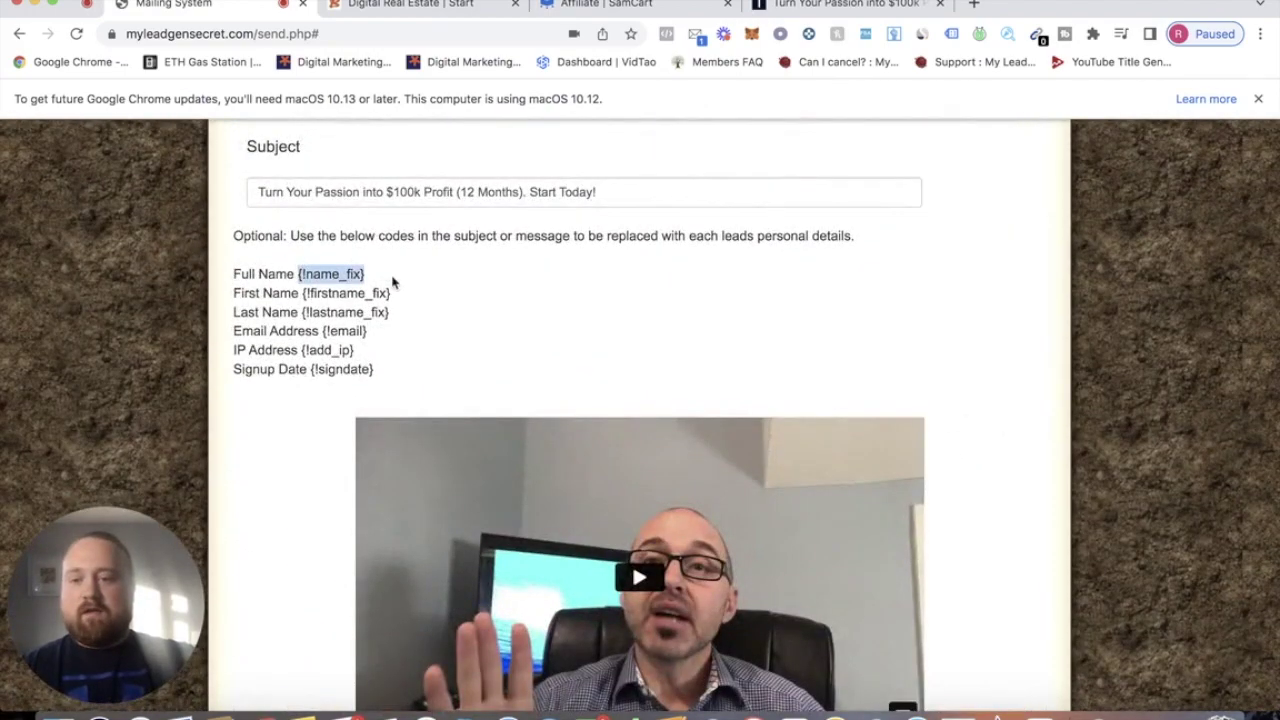
scroll(368, 332, "down", 8)
scroll(344, 555, "down", 4)
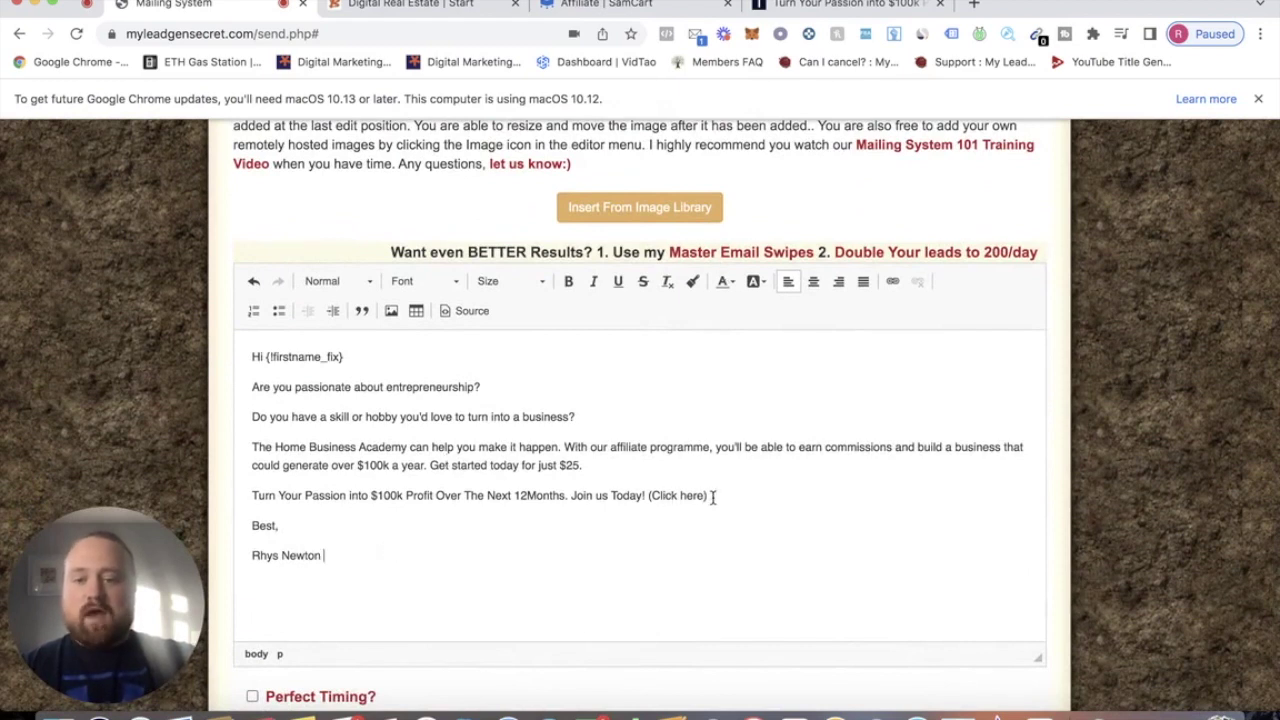
Select the whole 'Turn Your Passion… (Click here)' call-to-action line.
left_click_drag(712, 496, 340, 505)
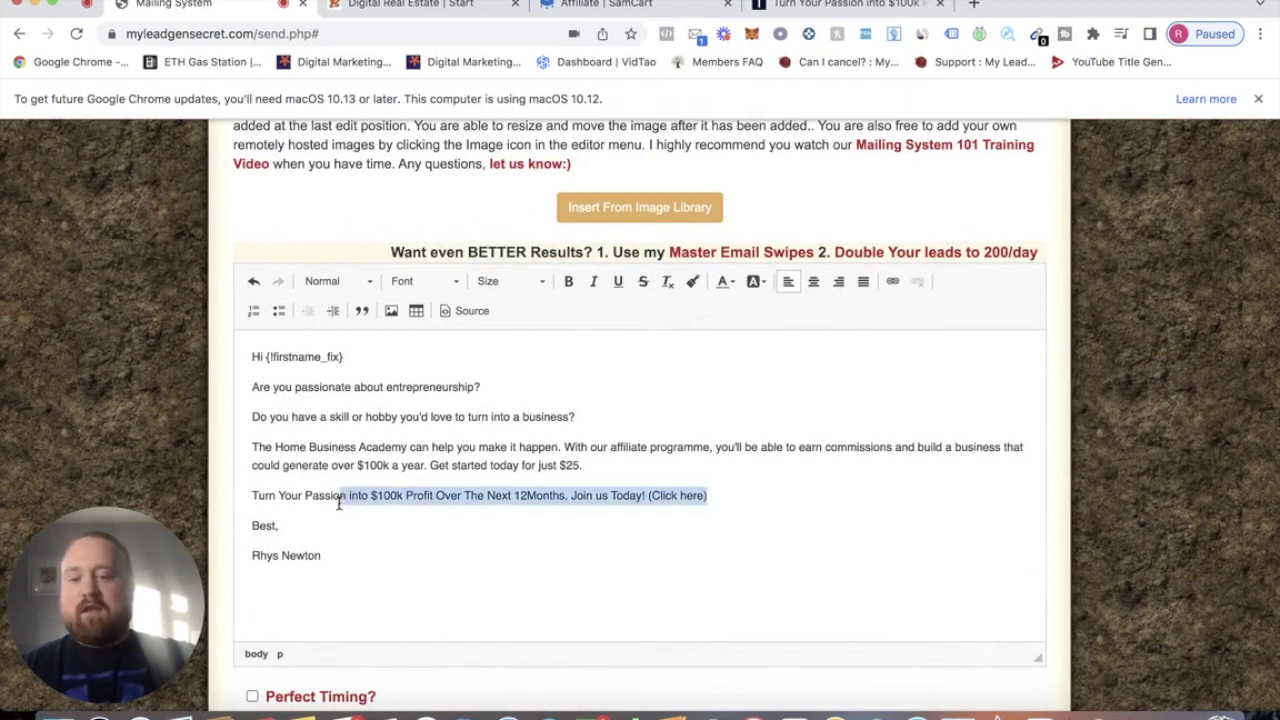
left_click(340, 505)
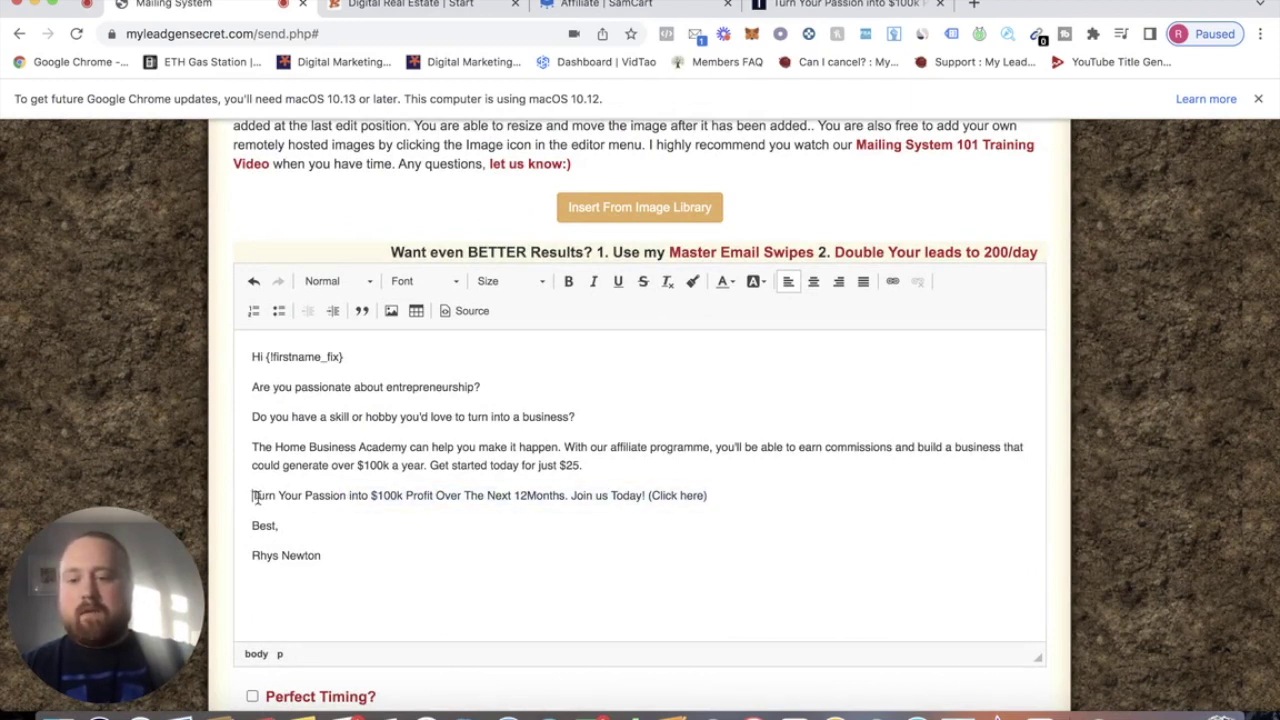
left_click_drag(252, 496, 708, 505)
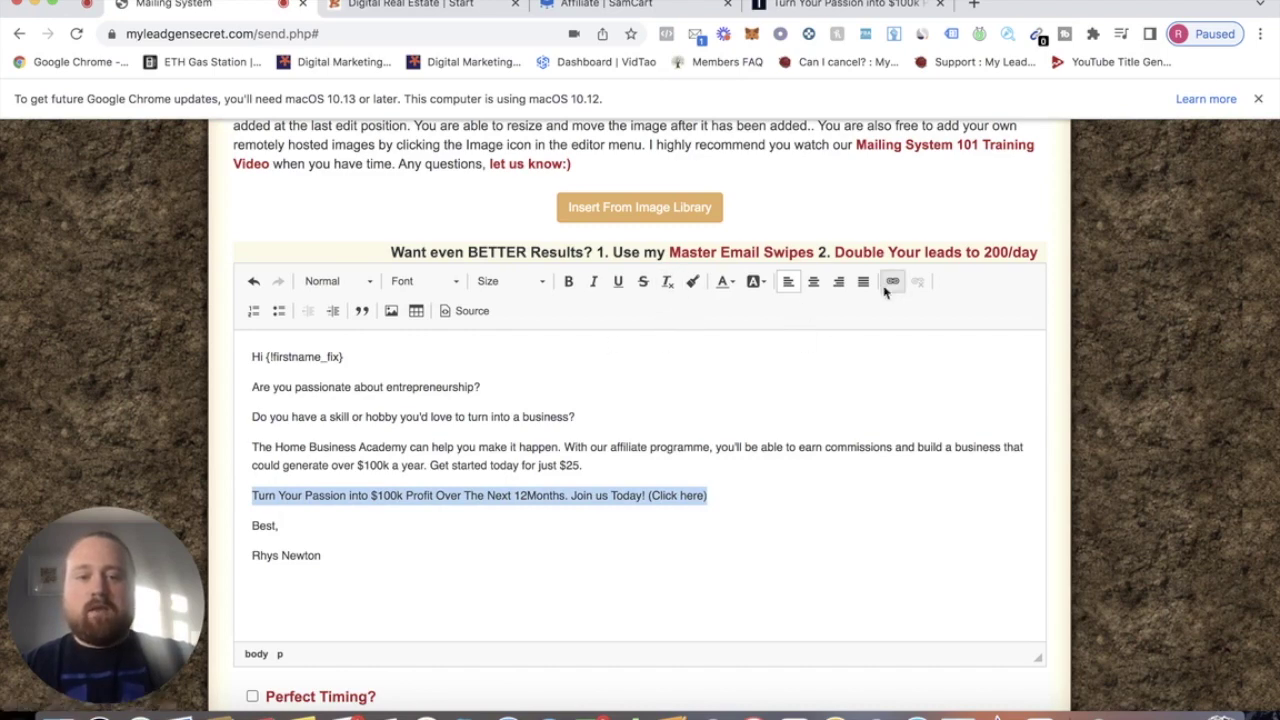
Copy the All In One $25 Business referral link from SamCart and return to the editor.
left_click(605, 5)
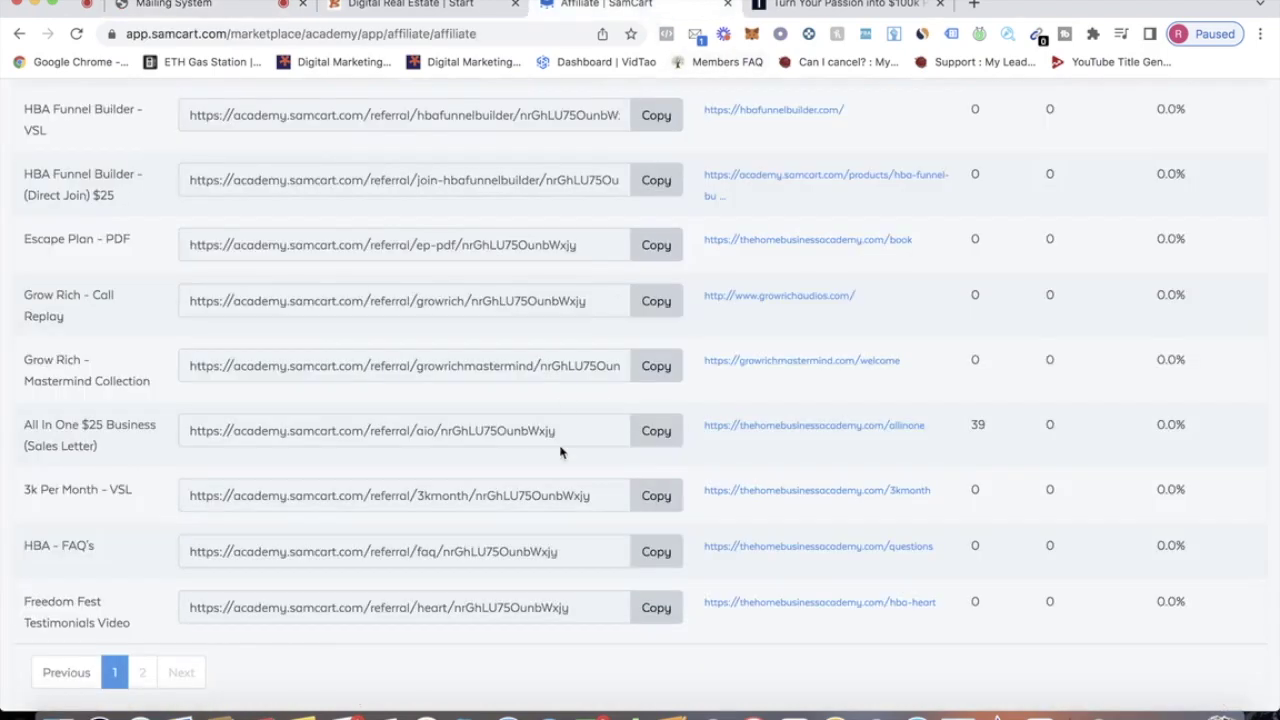
left_click(656, 430)
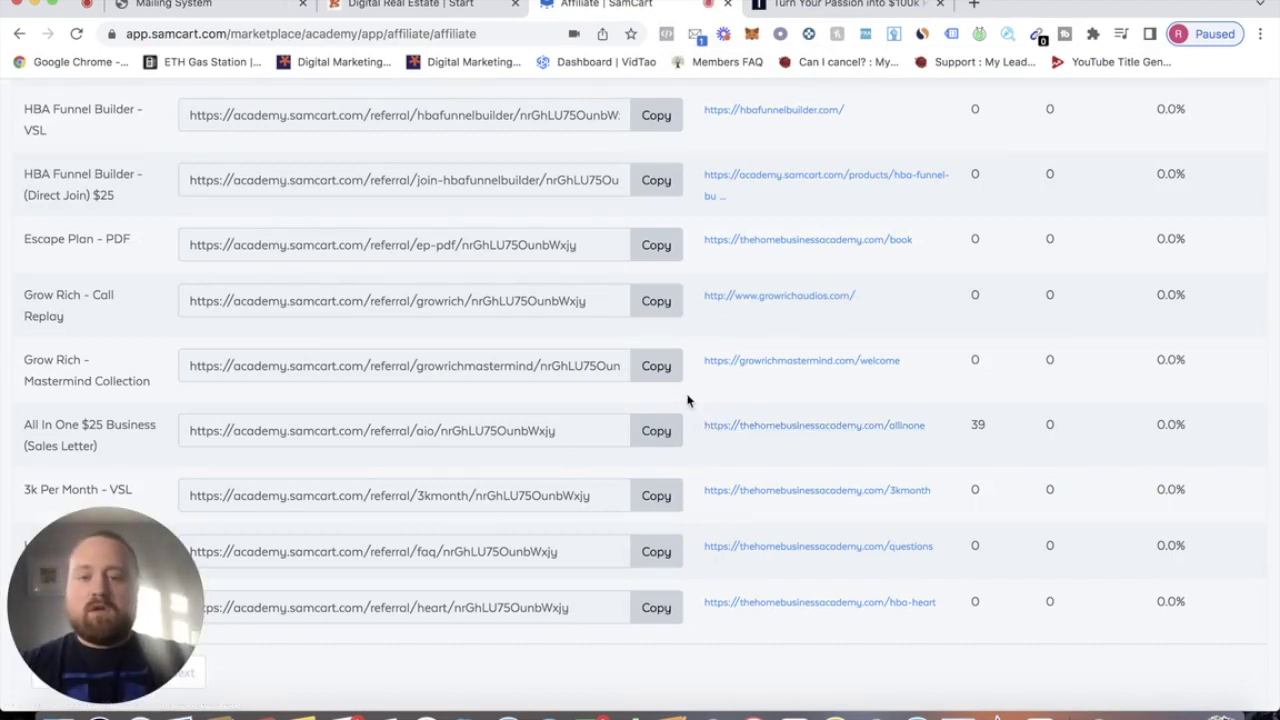
left_click(657, 431)
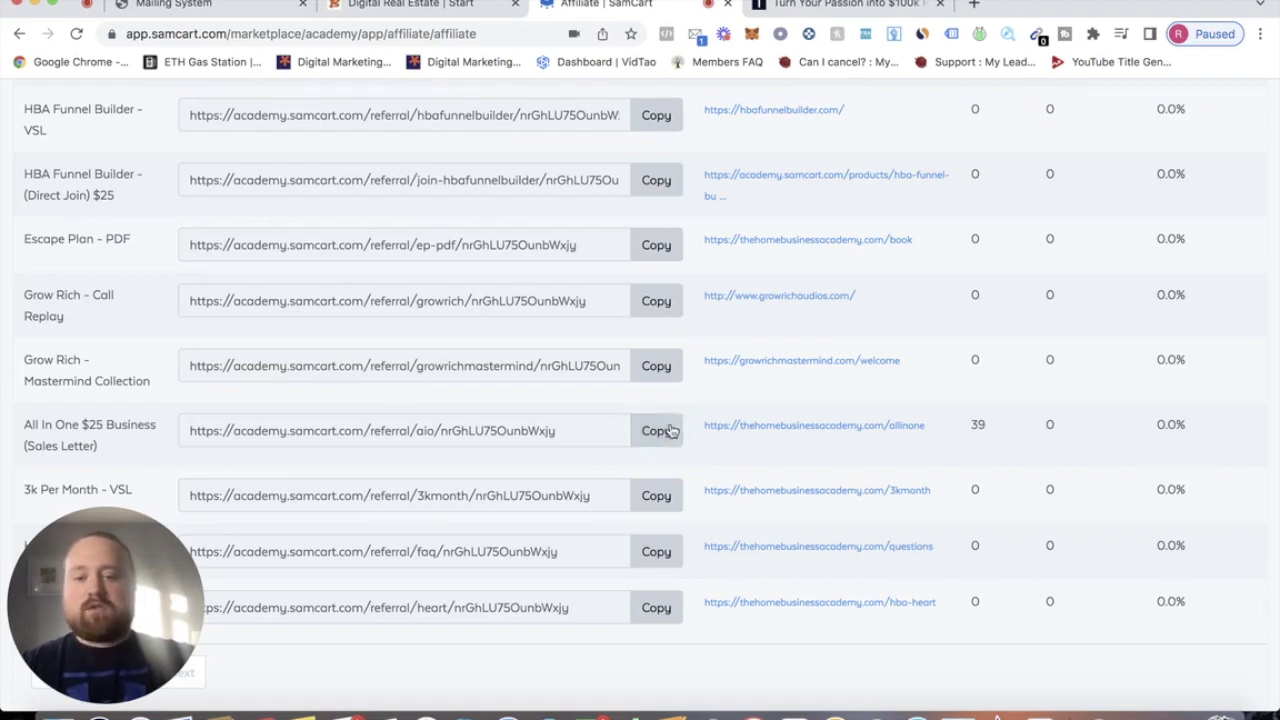
left_click(778, 12)
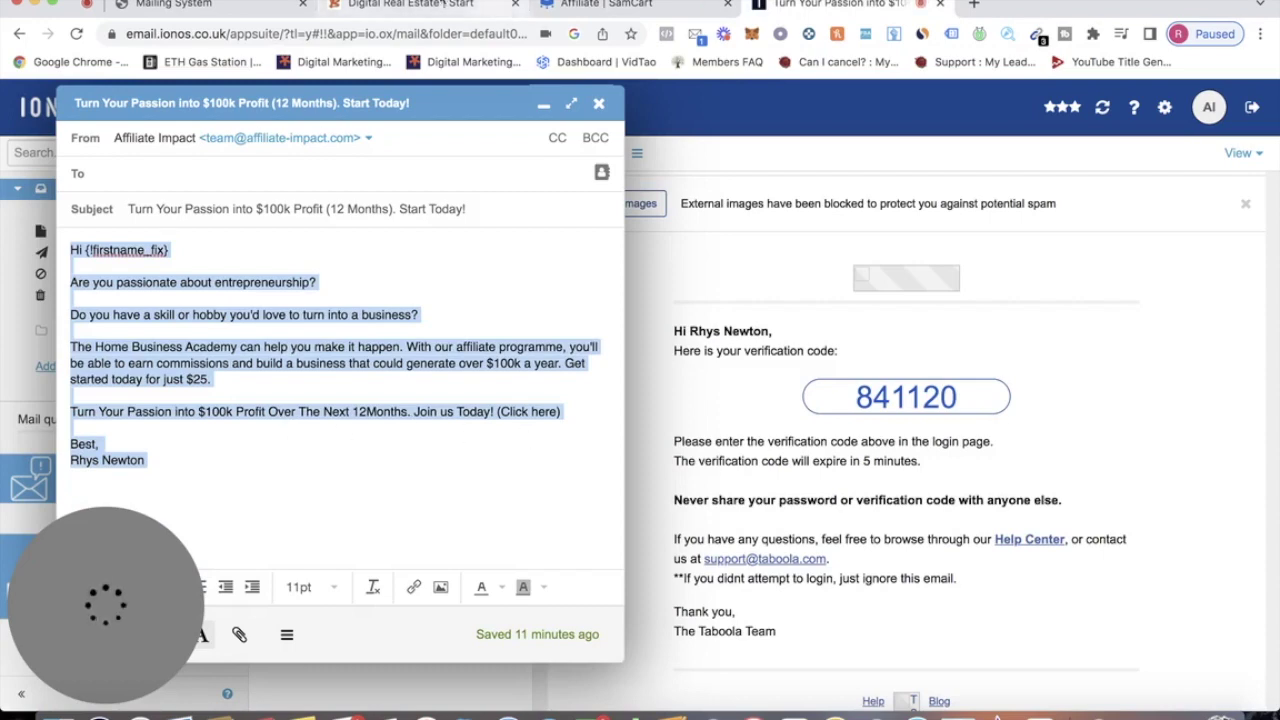
left_click(190, 10)
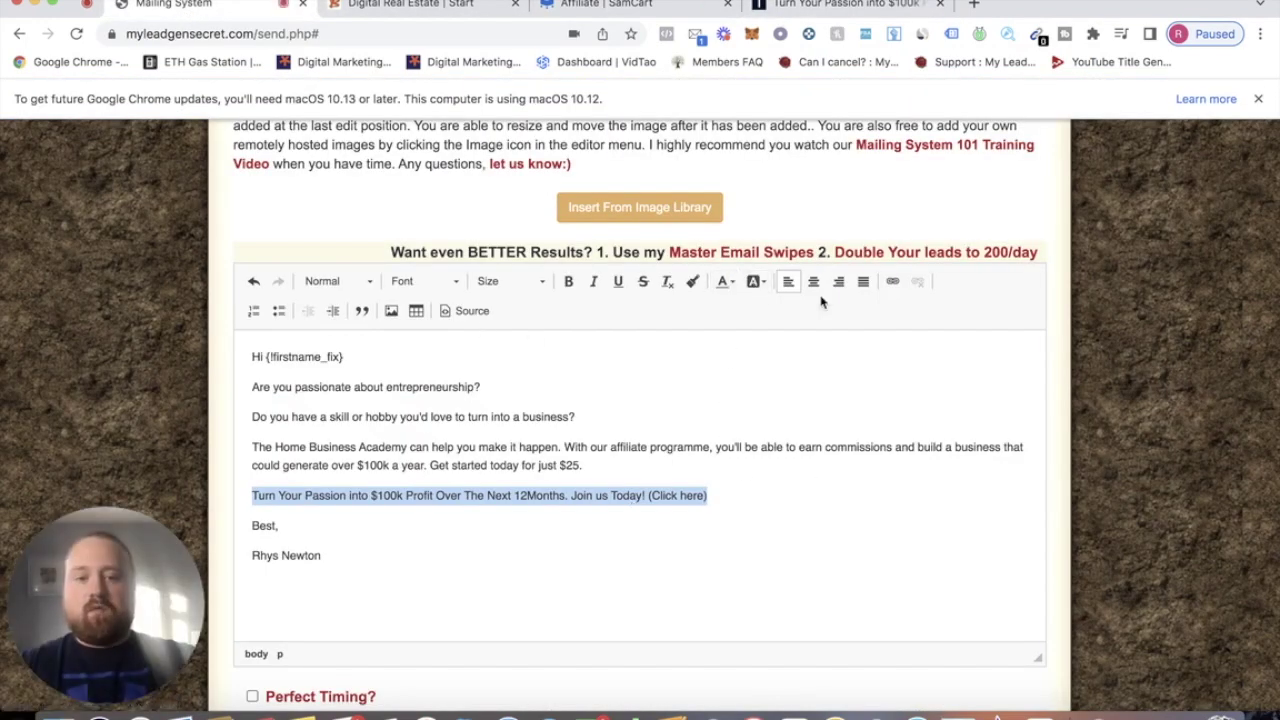
left_click(892, 280)
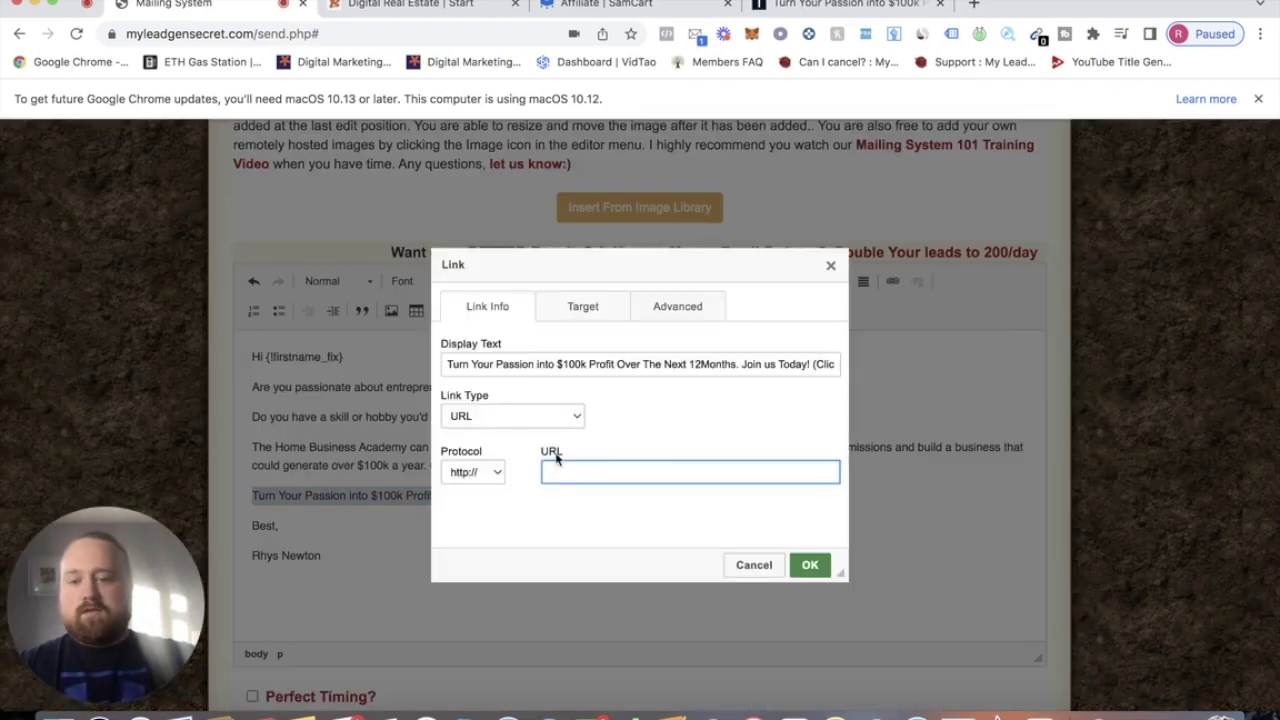
Link the call-to-action line to the pasted SamCart referral URL.
key("super+v")
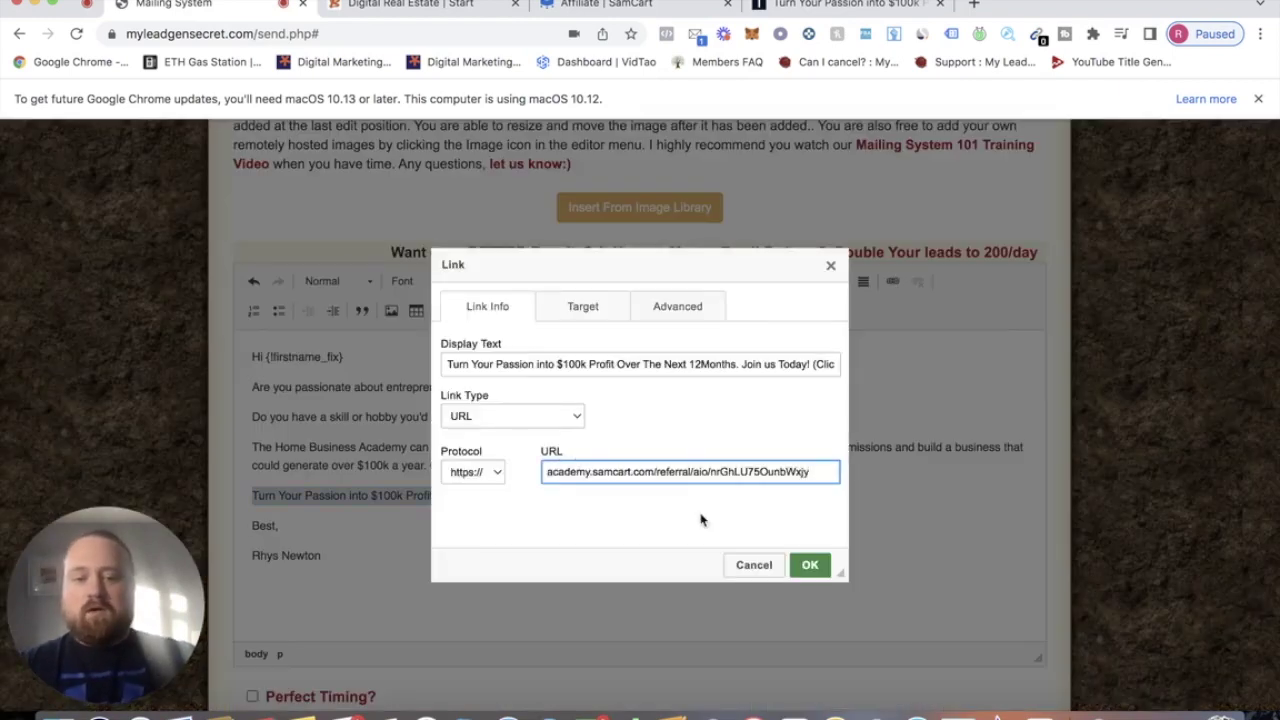
left_click(813, 567)
left_click(525, 548)
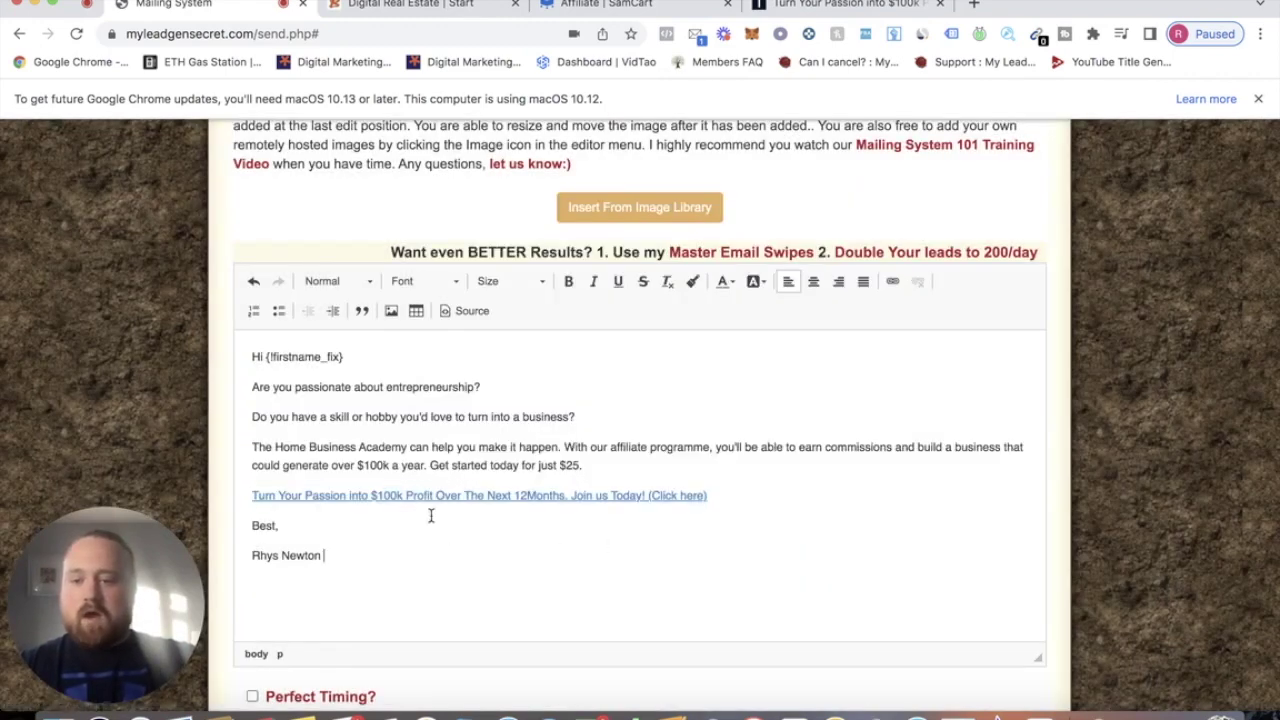
scroll(401, 450, "down", 3)
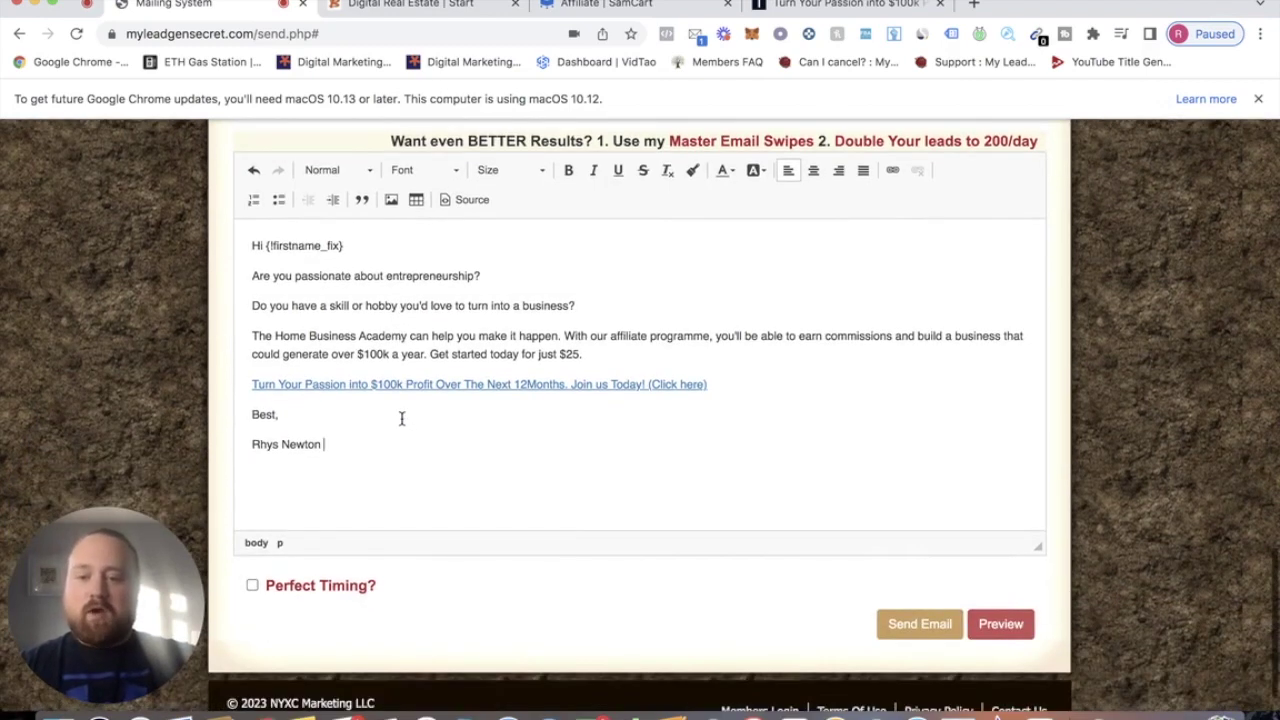
scroll(401, 418, "up", 2)
scroll(401, 418, "down", 2)
Turn on Perfect Timing and check the email preview.
left_click(252, 591)
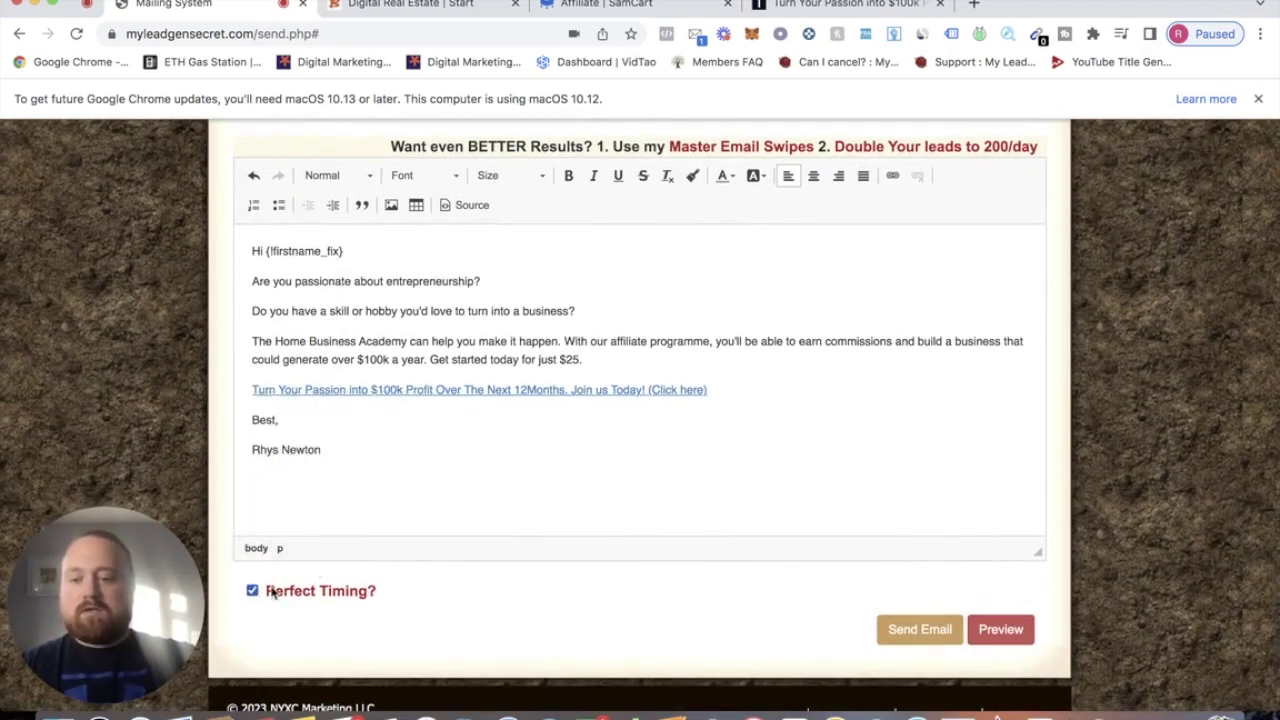
left_click(1001, 629)
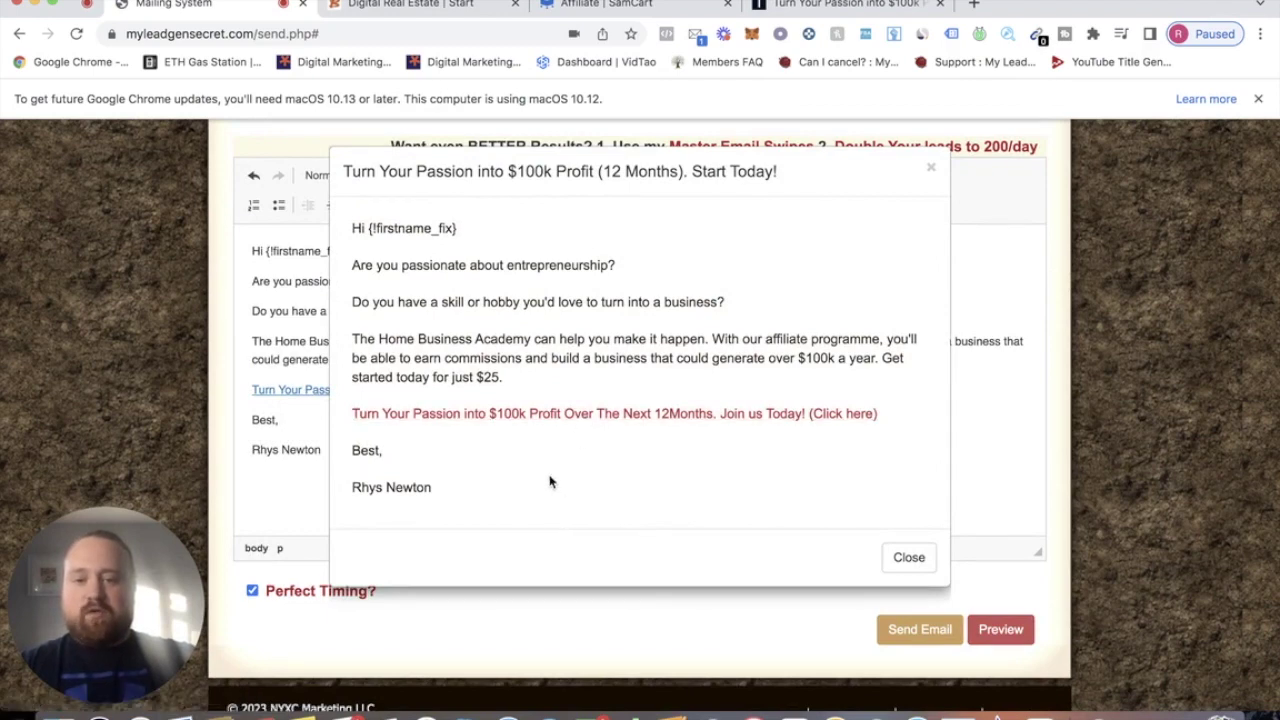
left_click(908, 557)
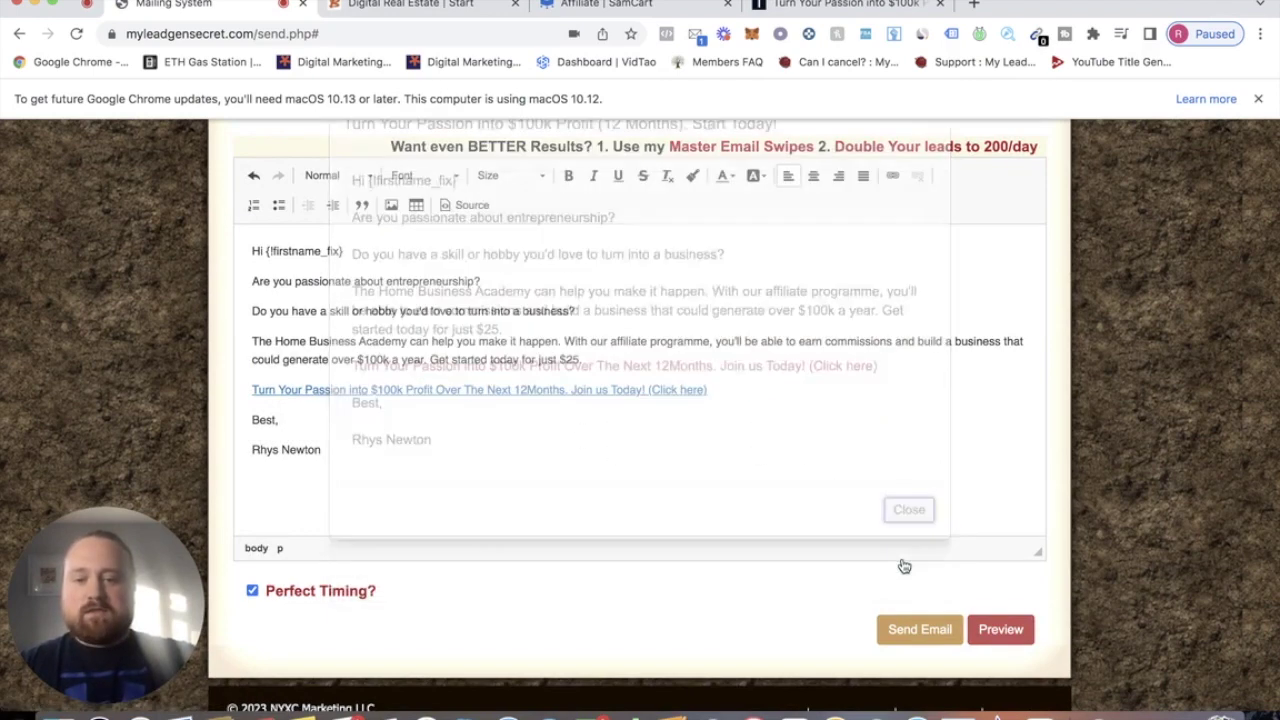
Colour the call-to-action link line green and preview the email again.
left_click_drag(712, 390, 341, 389)
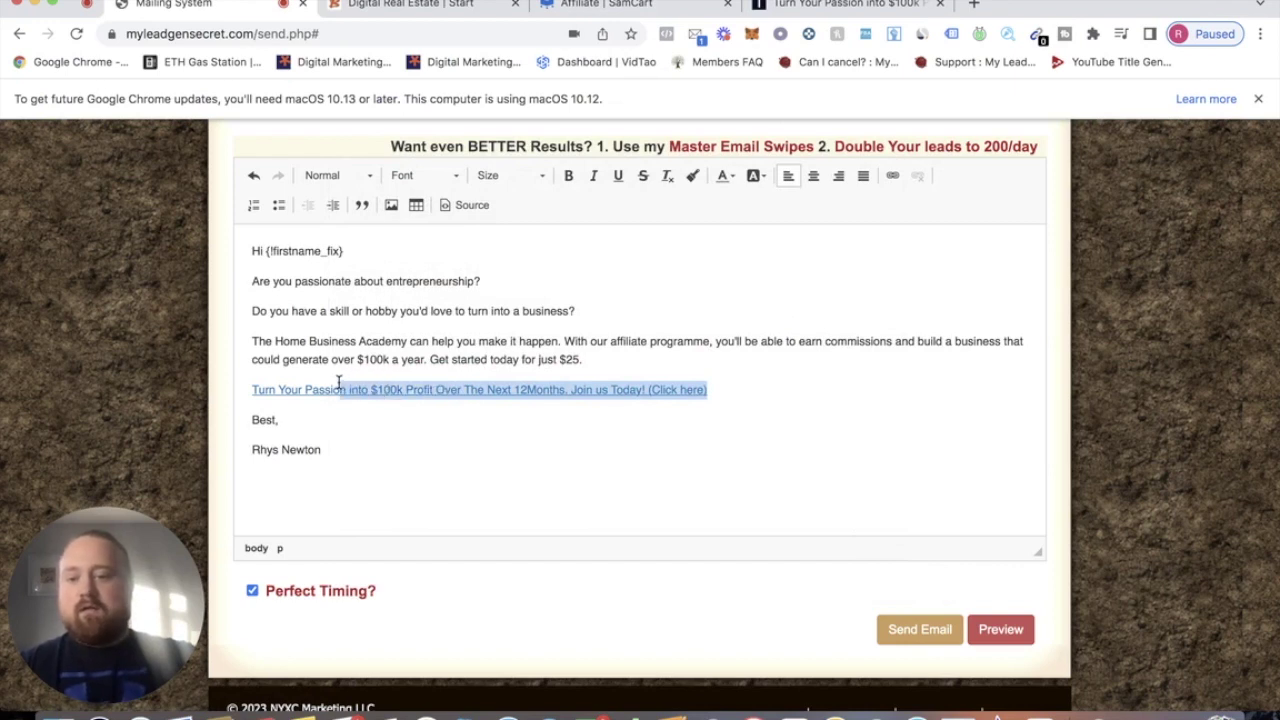
left_click_drag(341, 389, 231, 400)
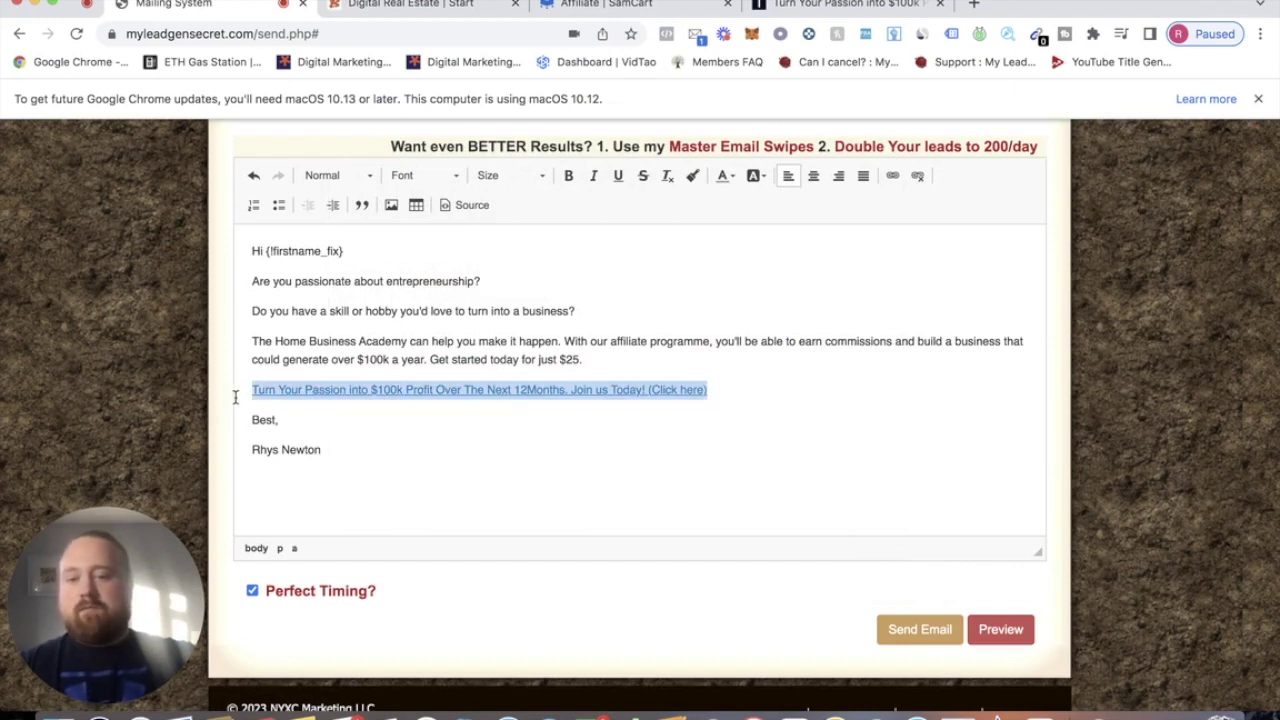
left_click(733, 181)
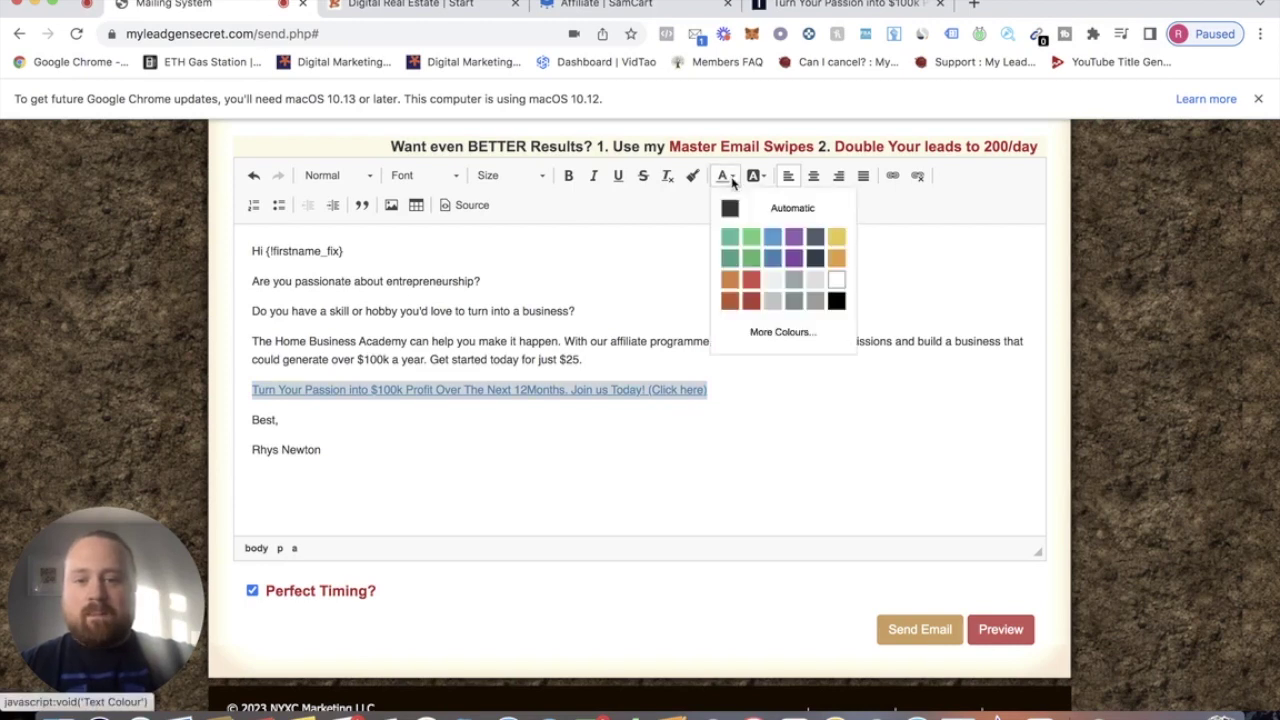
left_click(740, 250)
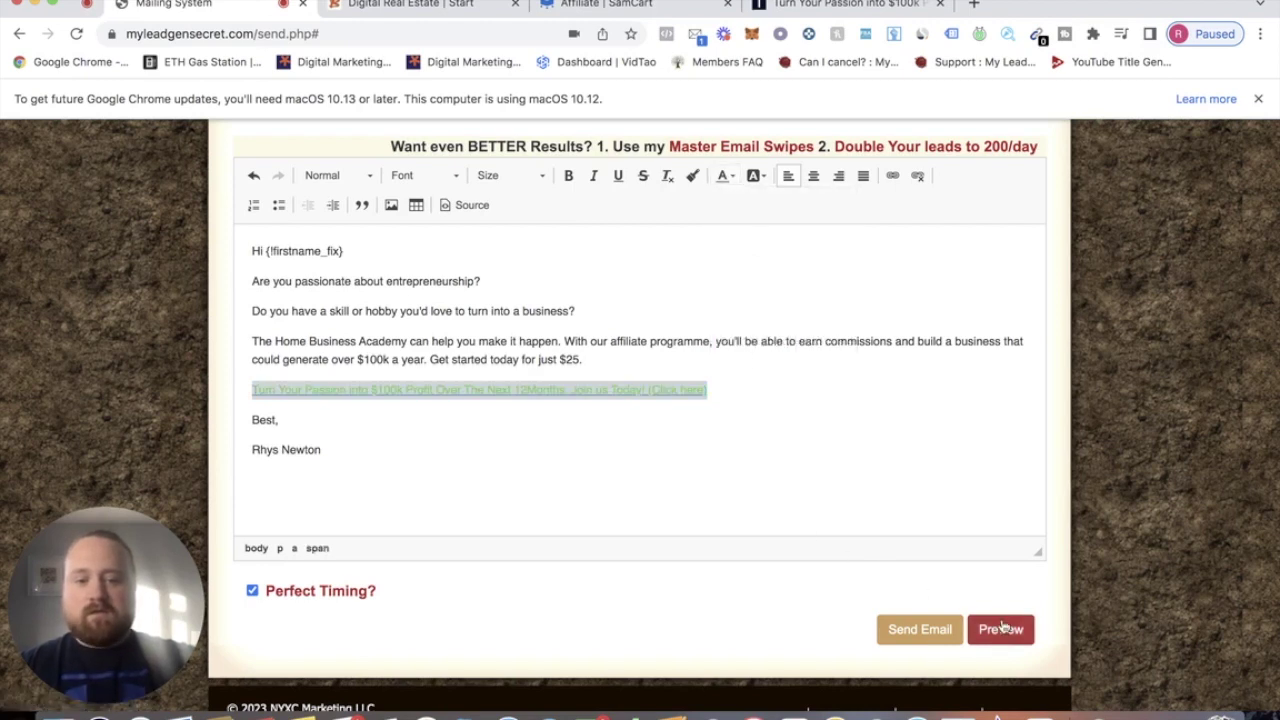
left_click(851, 403)
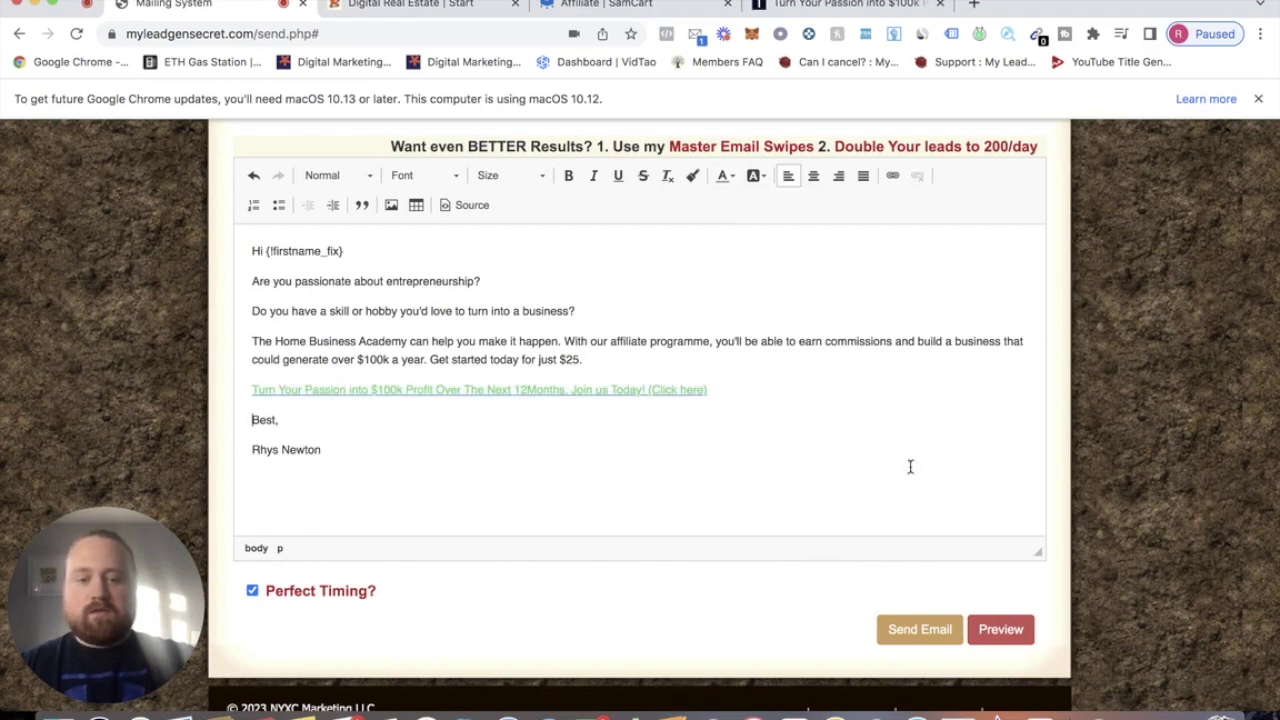
left_click(1001, 629)
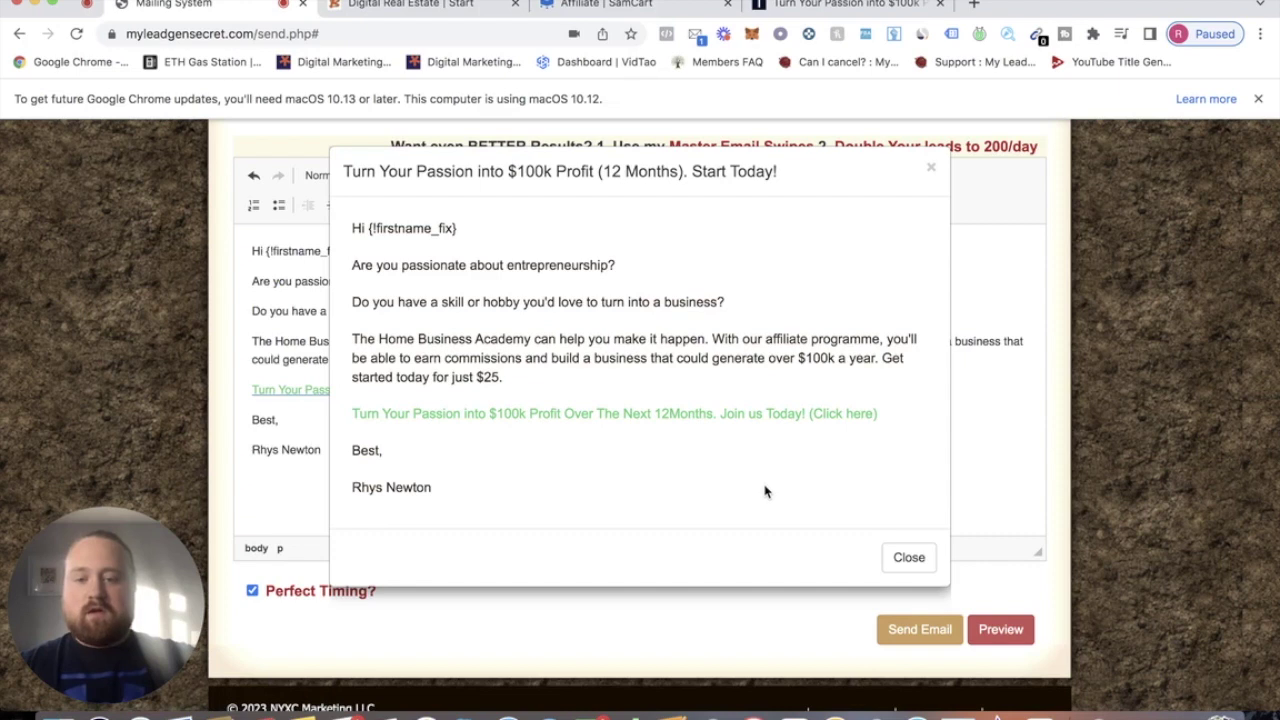
left_click(908, 558)
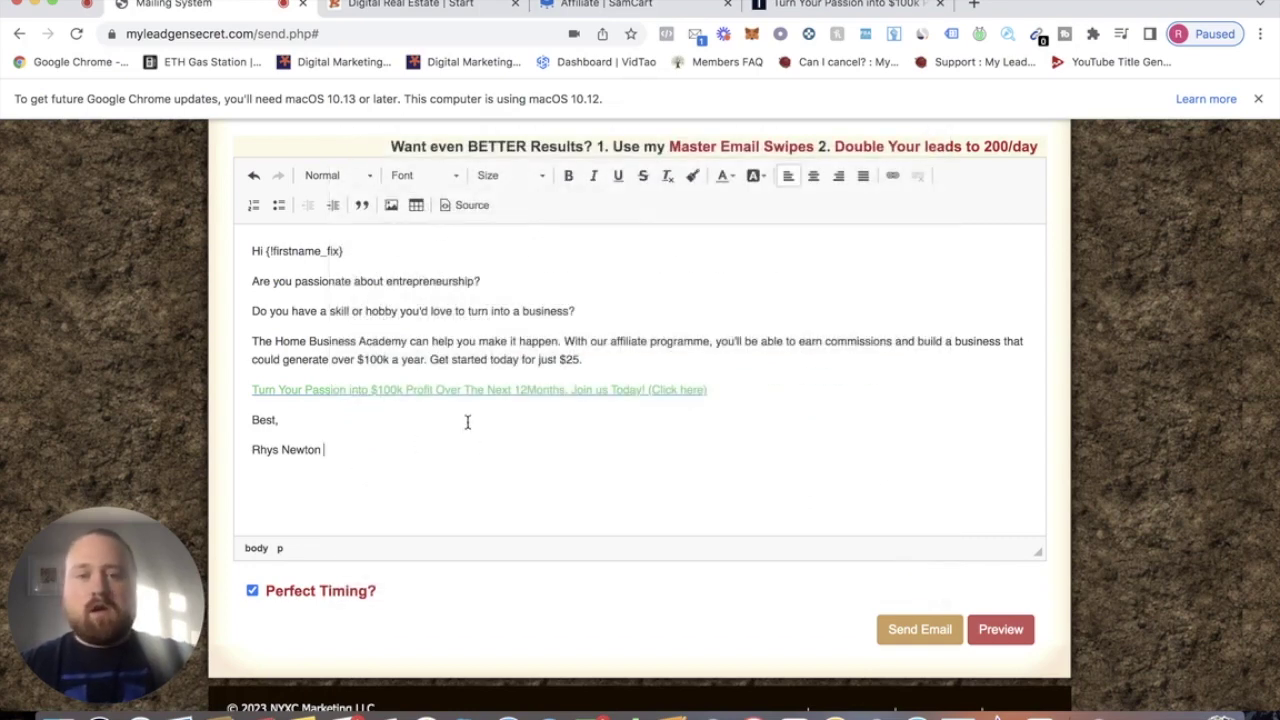
left_click(544, 440)
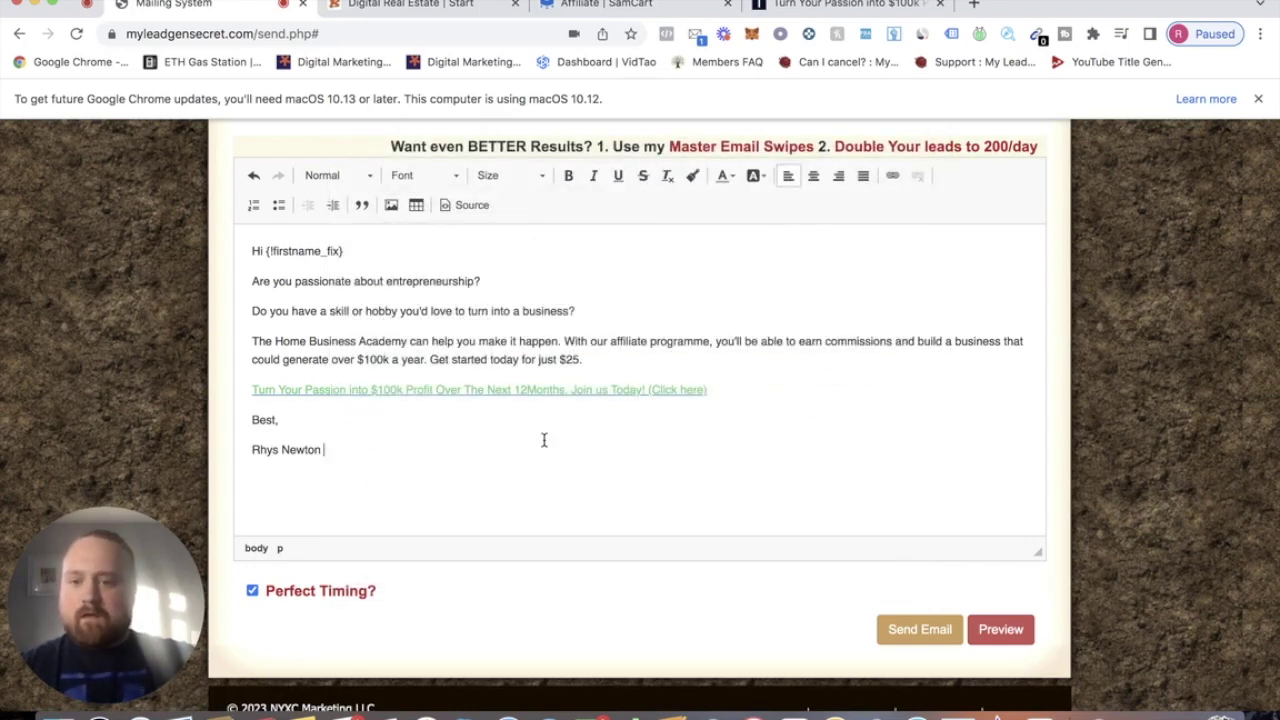
scroll(544, 440, "up", 4)
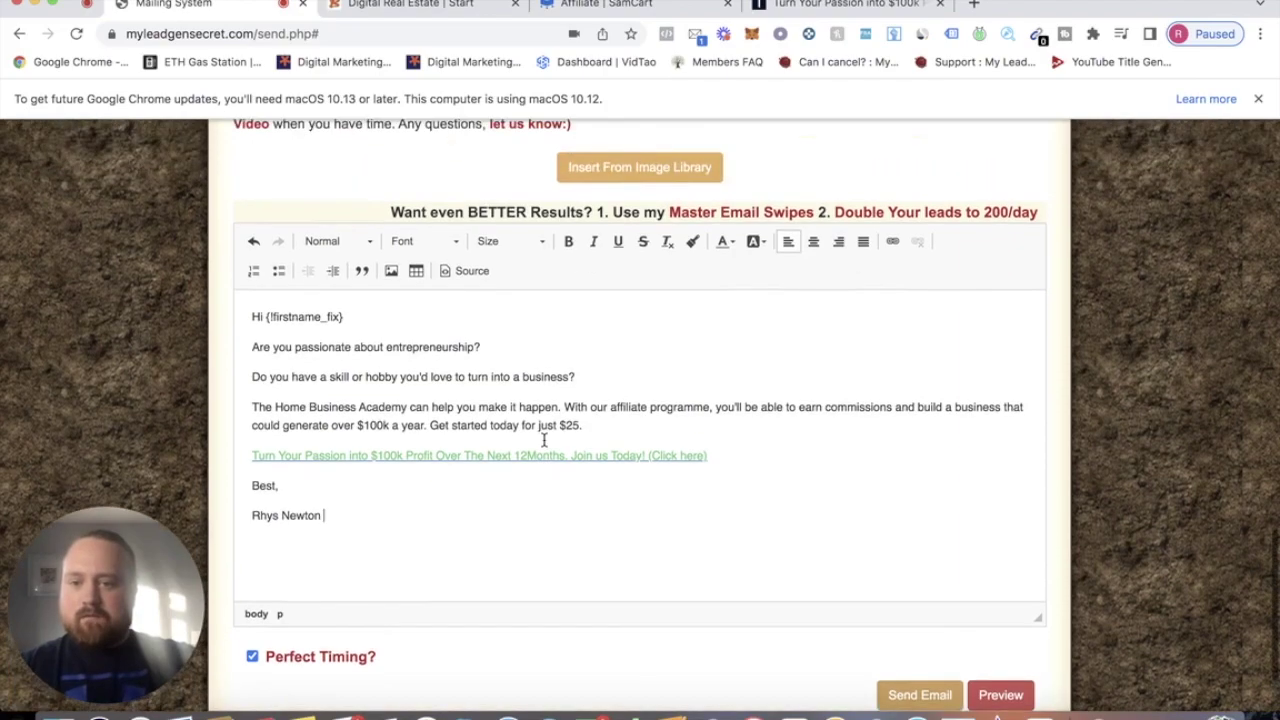
scroll(544, 440, "down", 5)
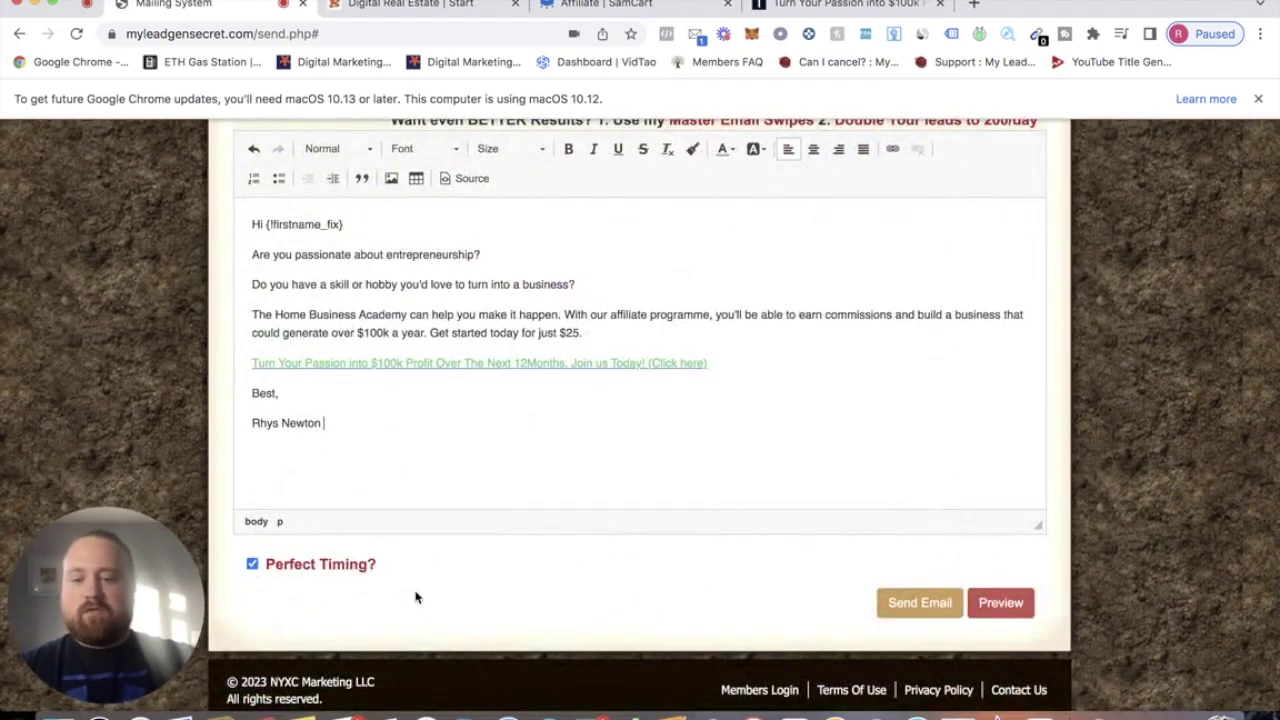
scroll(417, 597, "up", 6)
scroll(460, 500, "up", 6)
scroll(521, 398, "up", 3)
scroll(521, 398, "up", 2)
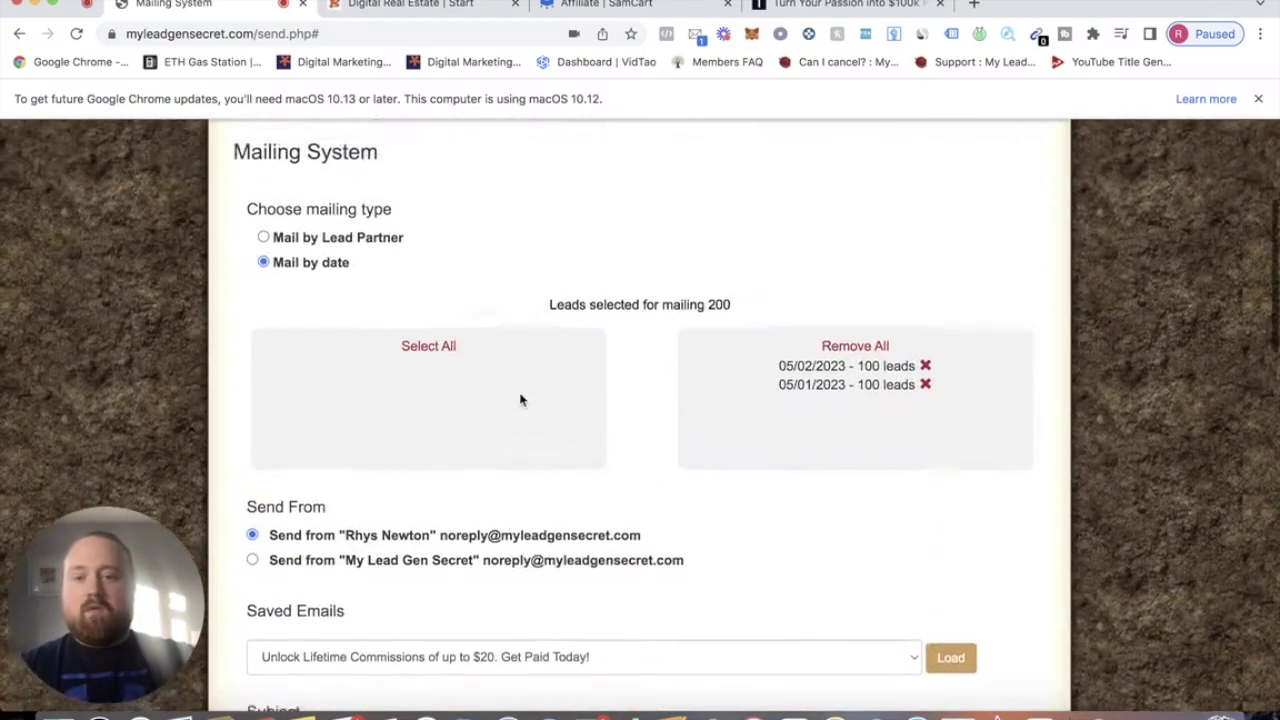
scroll(521, 398, "down", 5)
scroll(521, 398, "down", 8)
scroll(521, 398, "down", 3)
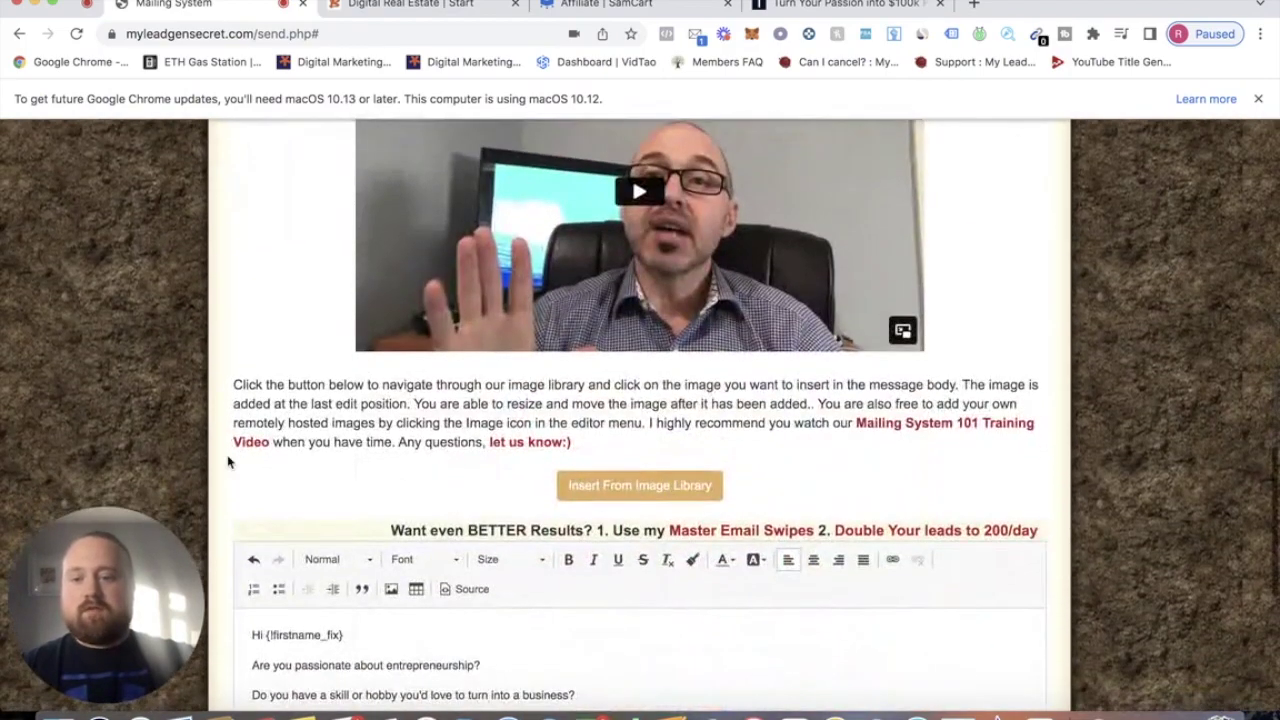
scroll(521, 398, "down", 8)
scroll(230, 460, "down", 2)
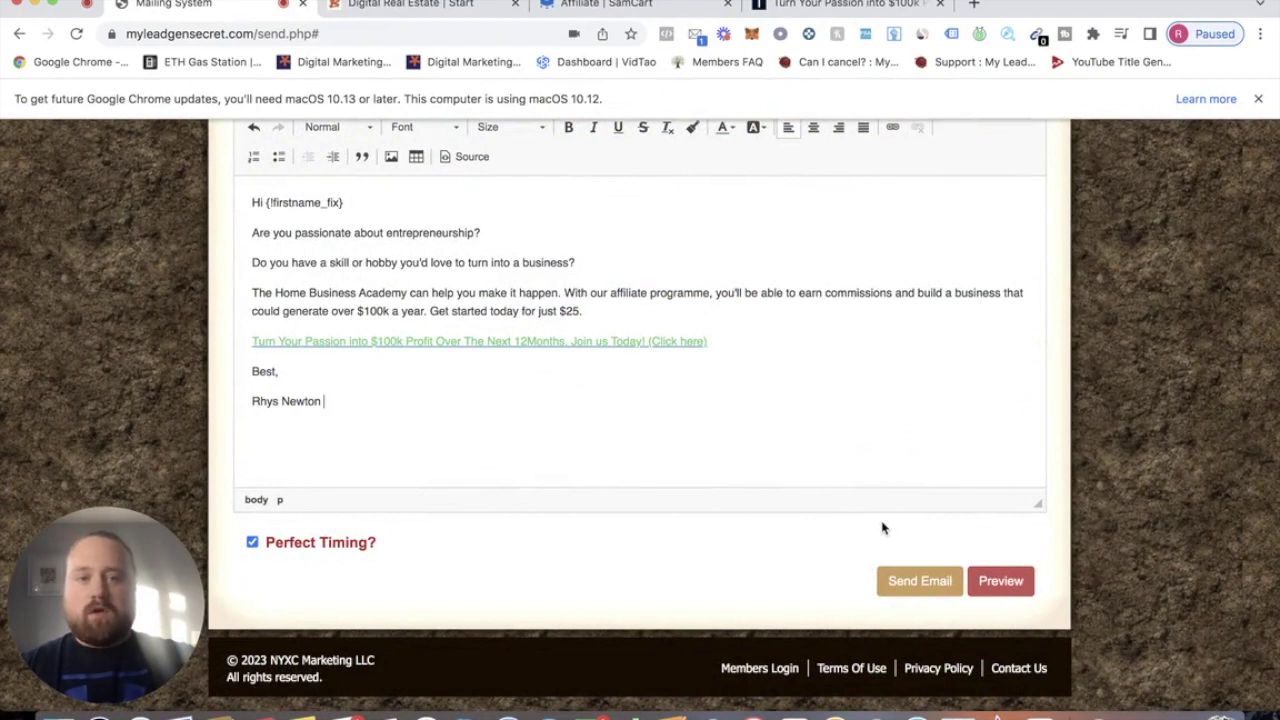
left_click(973, 3)
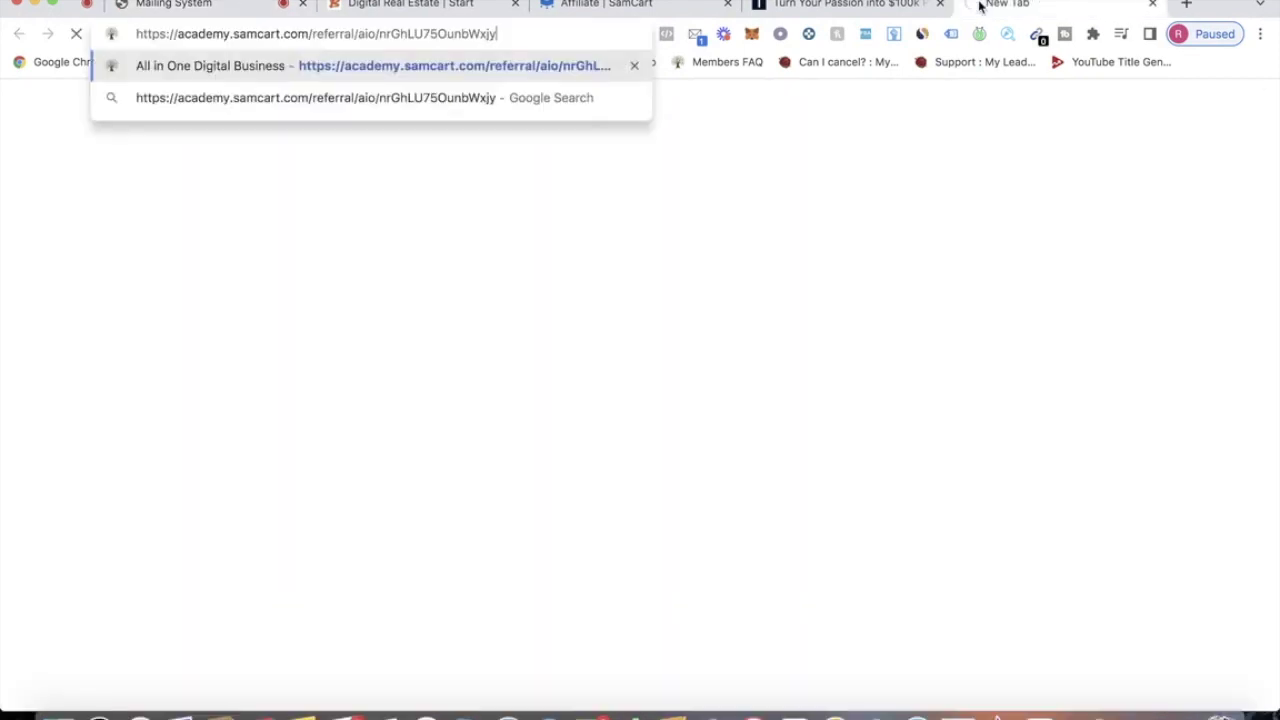
Load the SamCart referral URL in the new tab to check the All In One landing page.
key("Return")
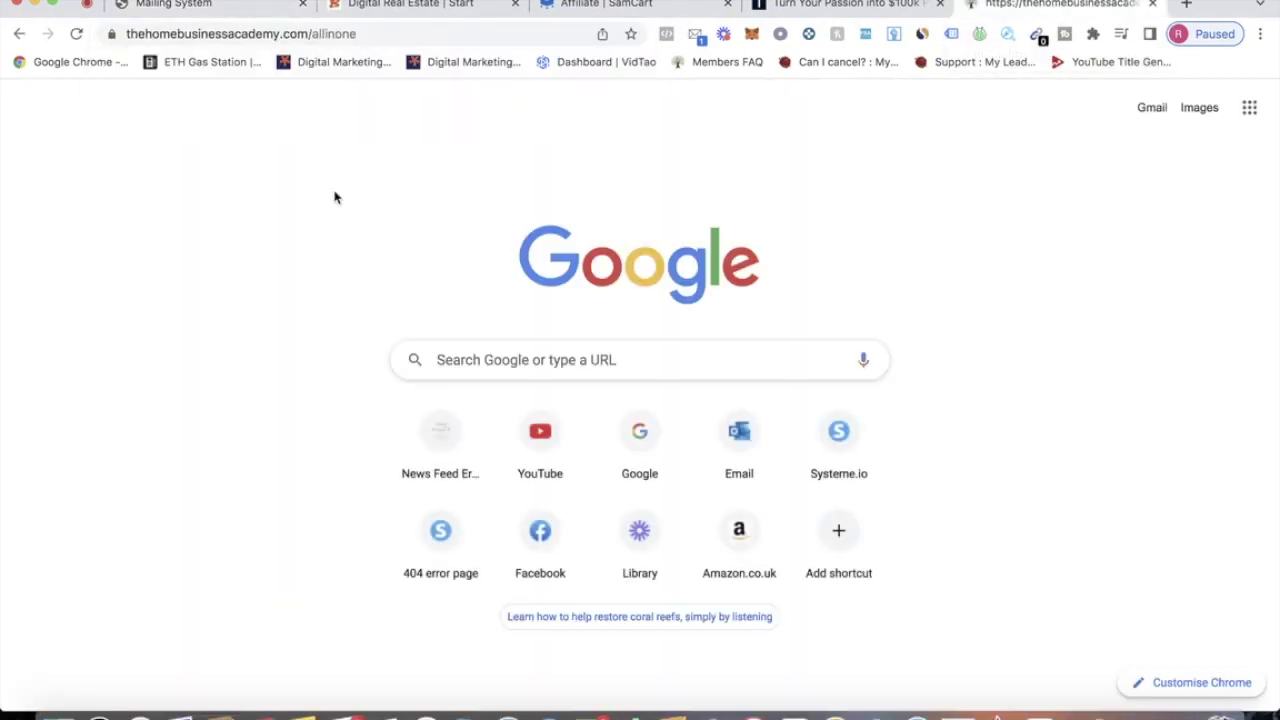
scroll(168, 393, "down", 10)
scroll(165, 430, "down", 5)
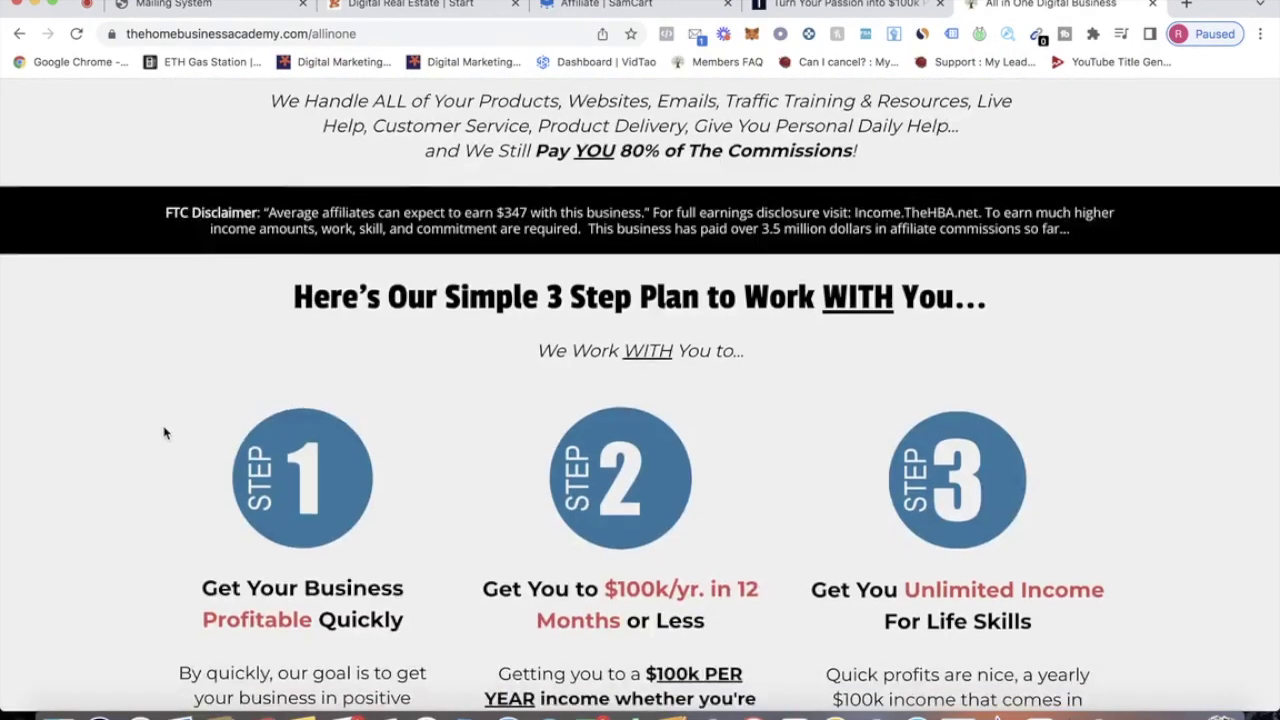
scroll(165, 430, "up", 15)
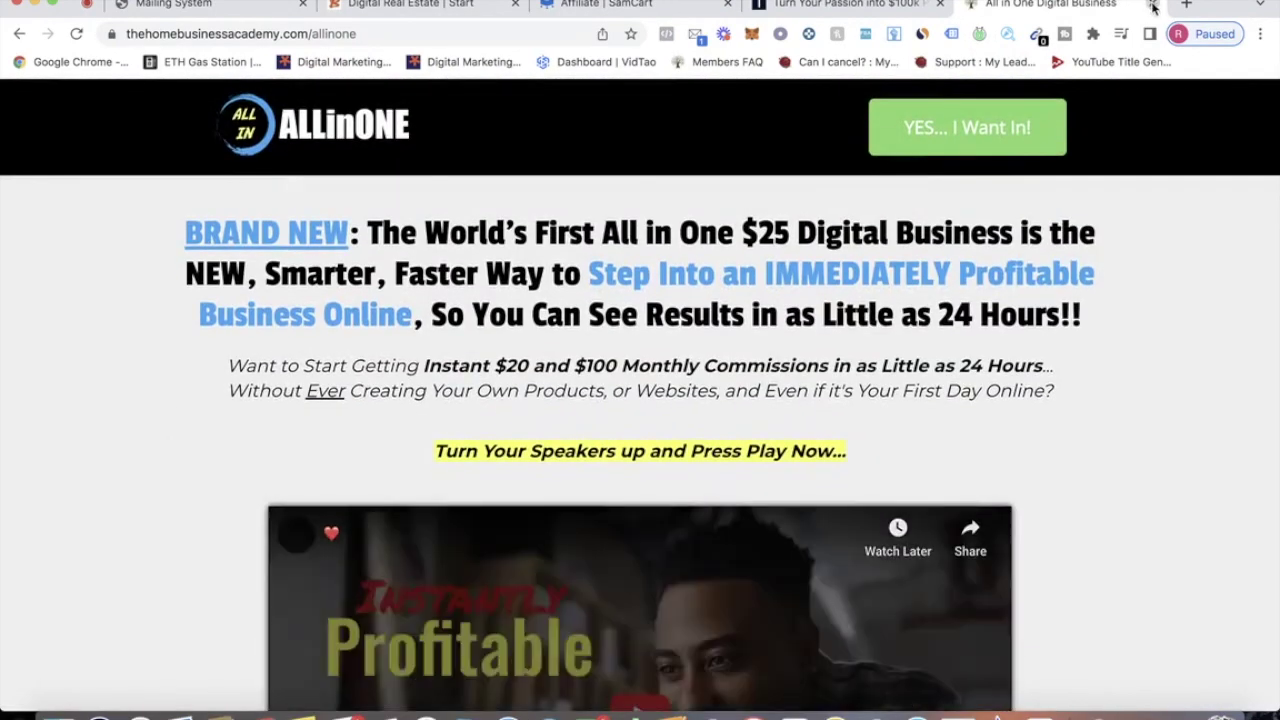
left_click(200, 5)
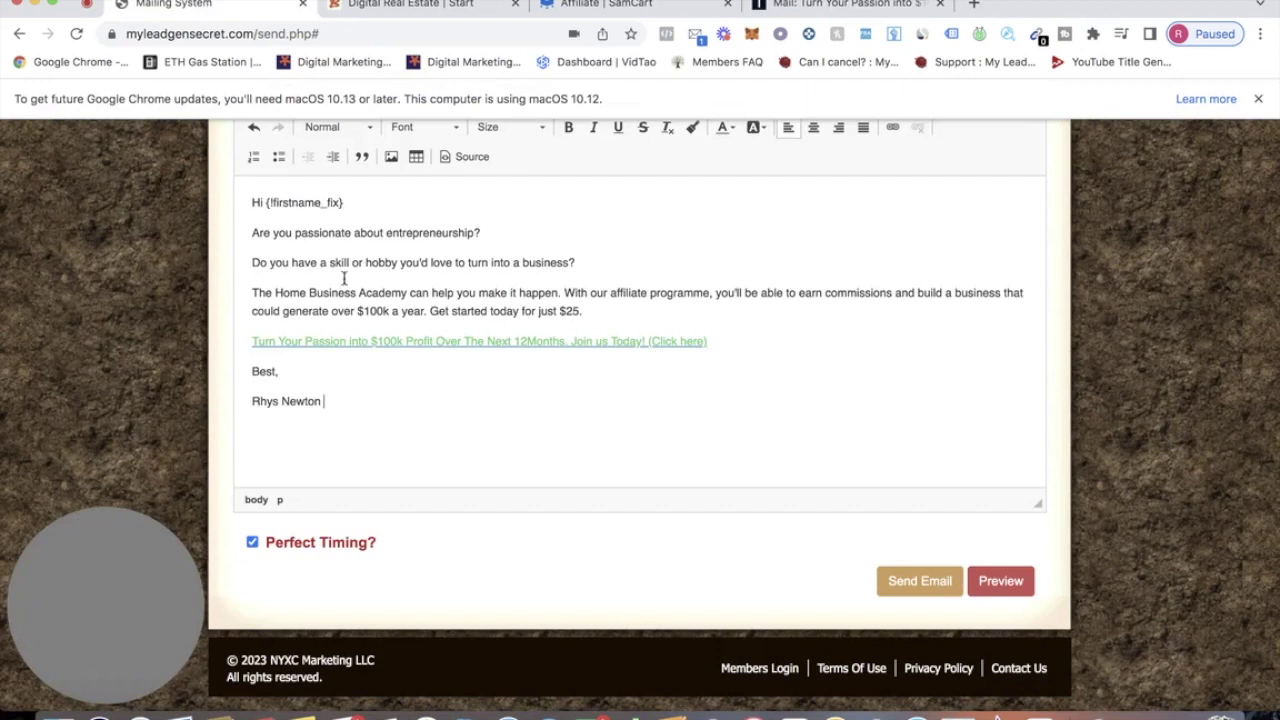
Send the finished email to the 200 selected leads.
left_click(609, 471)
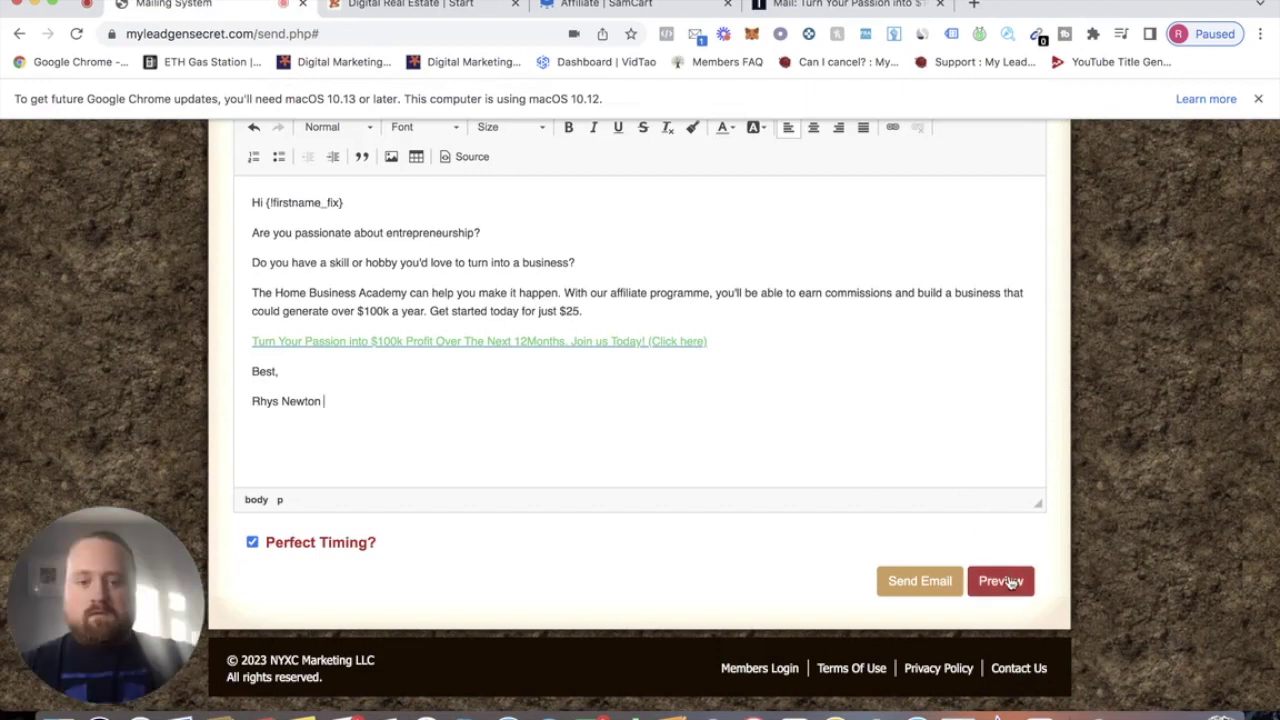
left_click(914, 582)
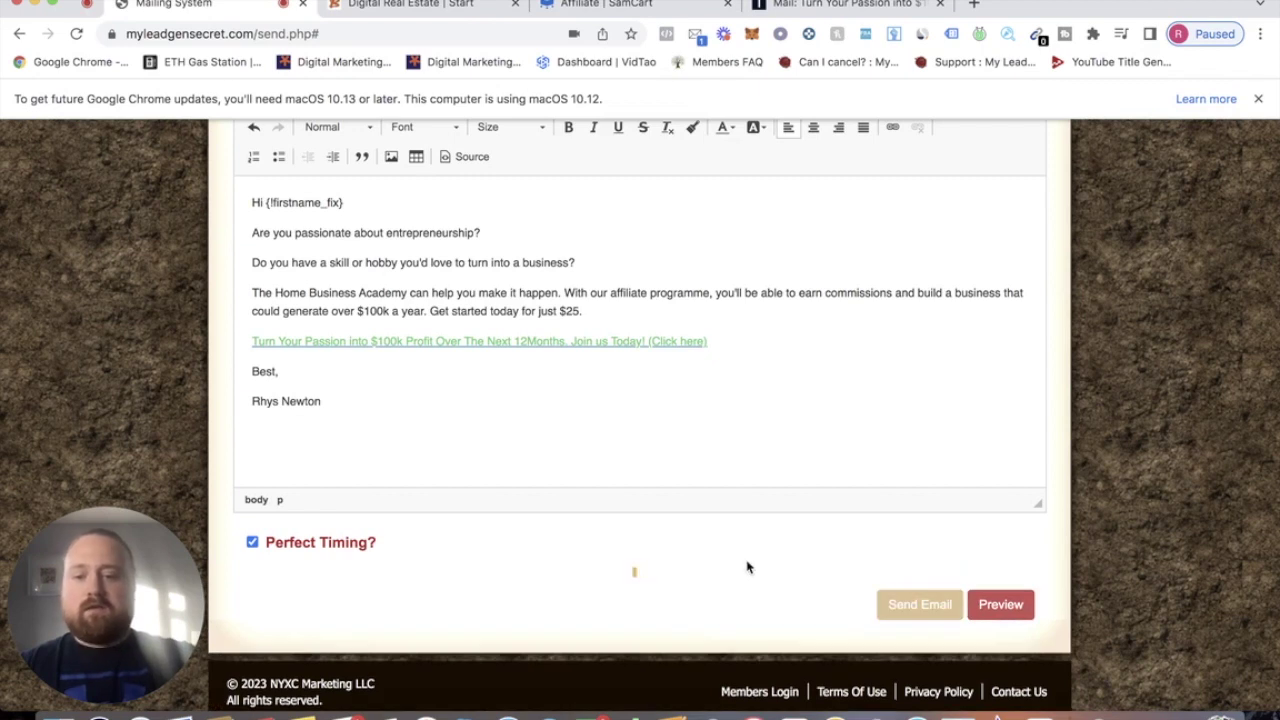